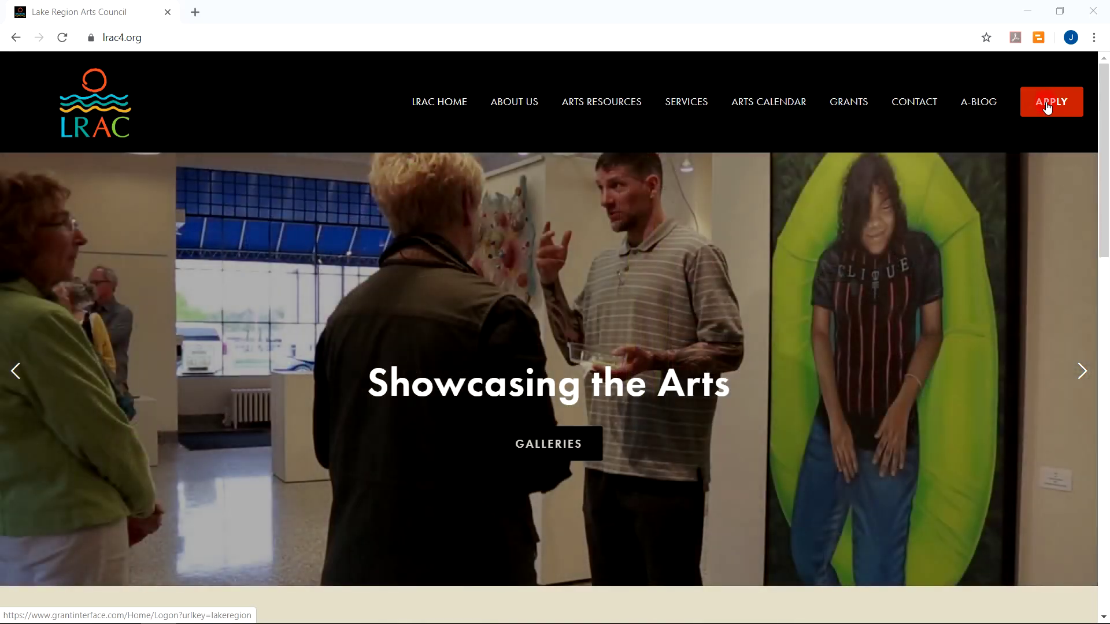
# Open the LRAC grant application logon page from the red APPLY button in a new tab
pyautogui.click(1047, 108)
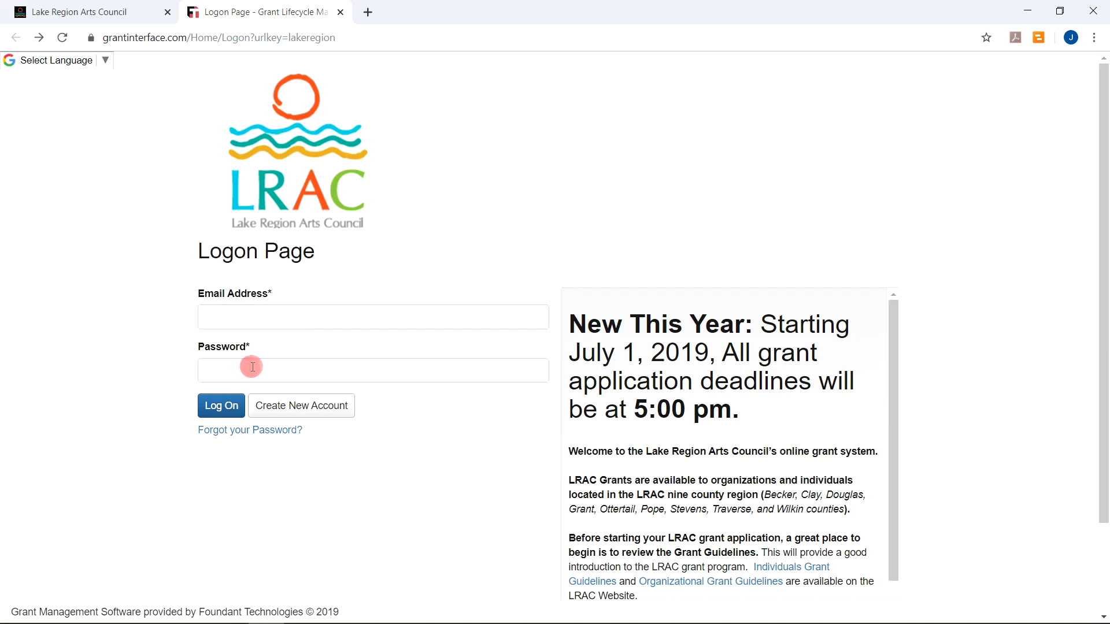
pyautogui.click(272, 409)
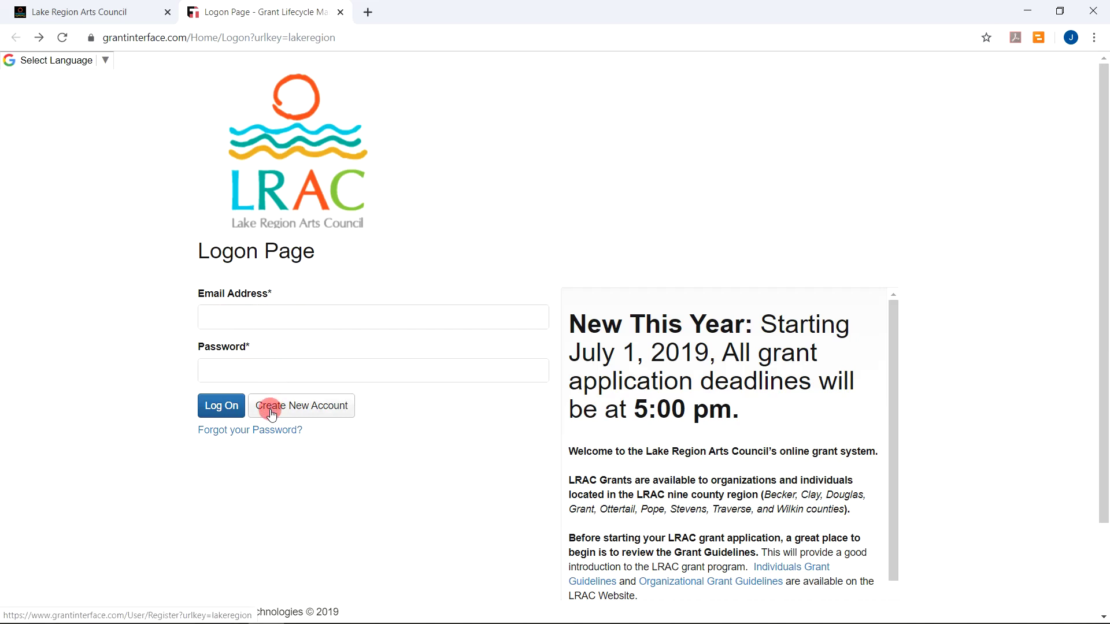
# Start a new account with the applicant's last name as Organization Name and NA as EIN / Tax ID
pyautogui.click(301, 407)
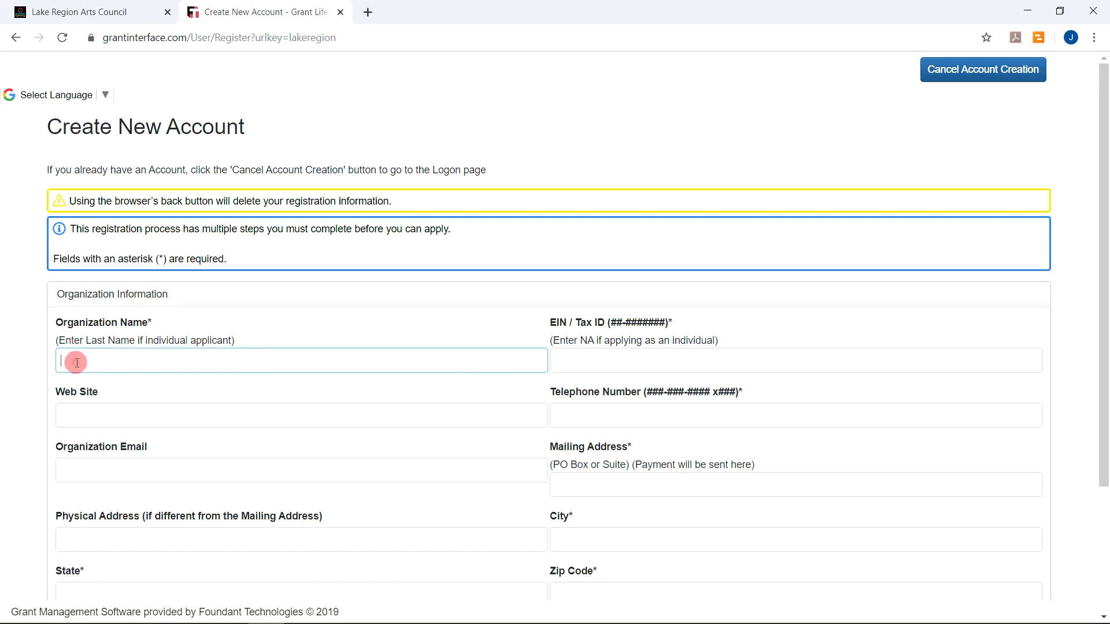
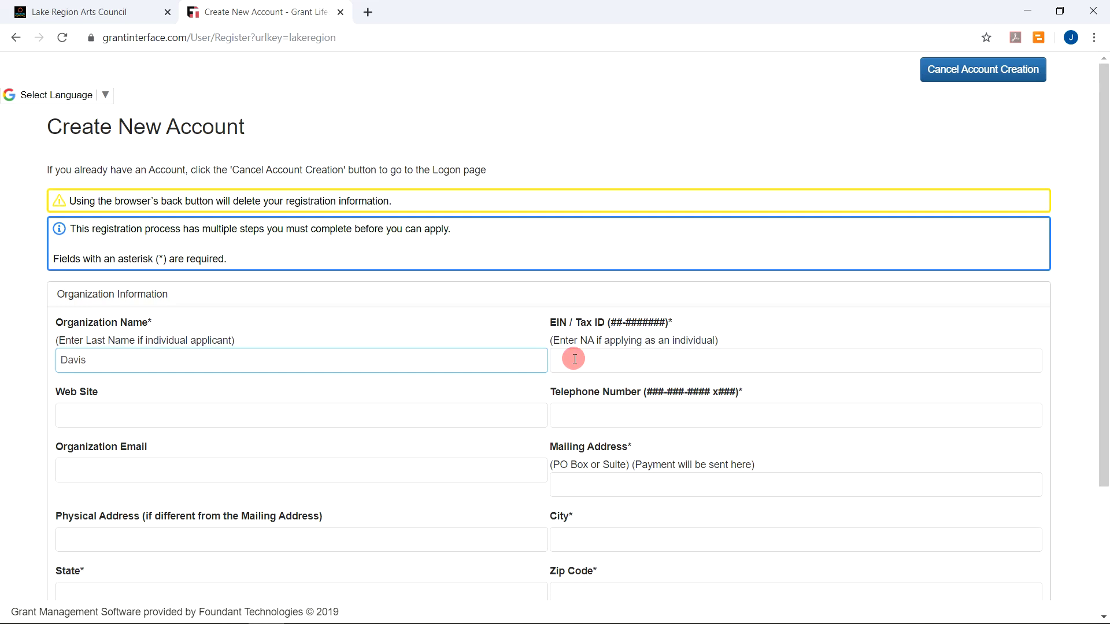
pyautogui.click(575, 358)
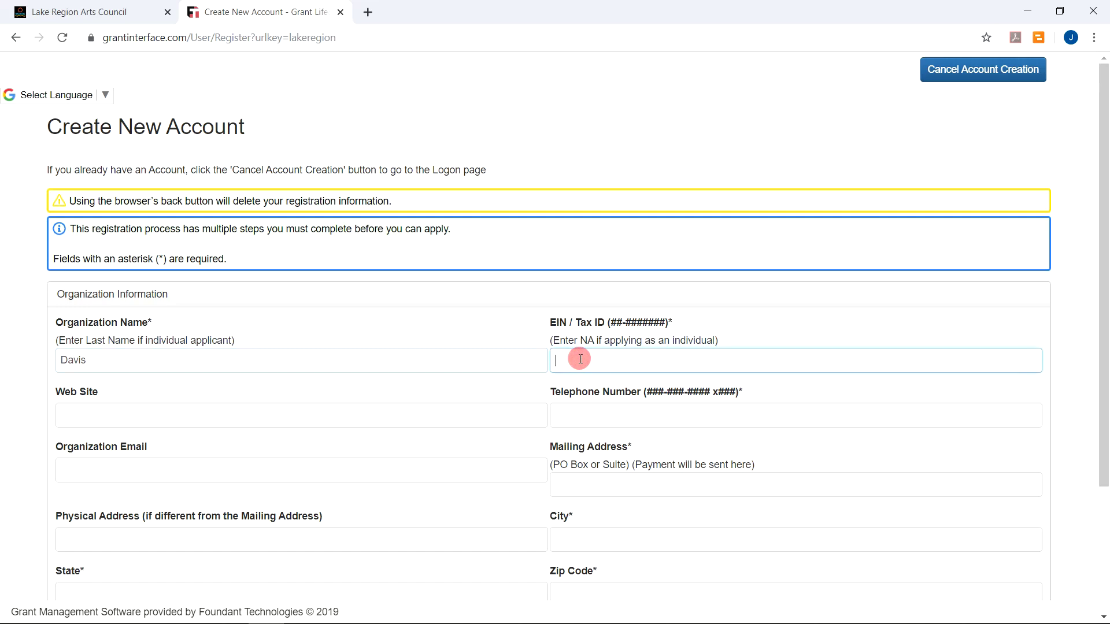
pyautogui.write('NA')
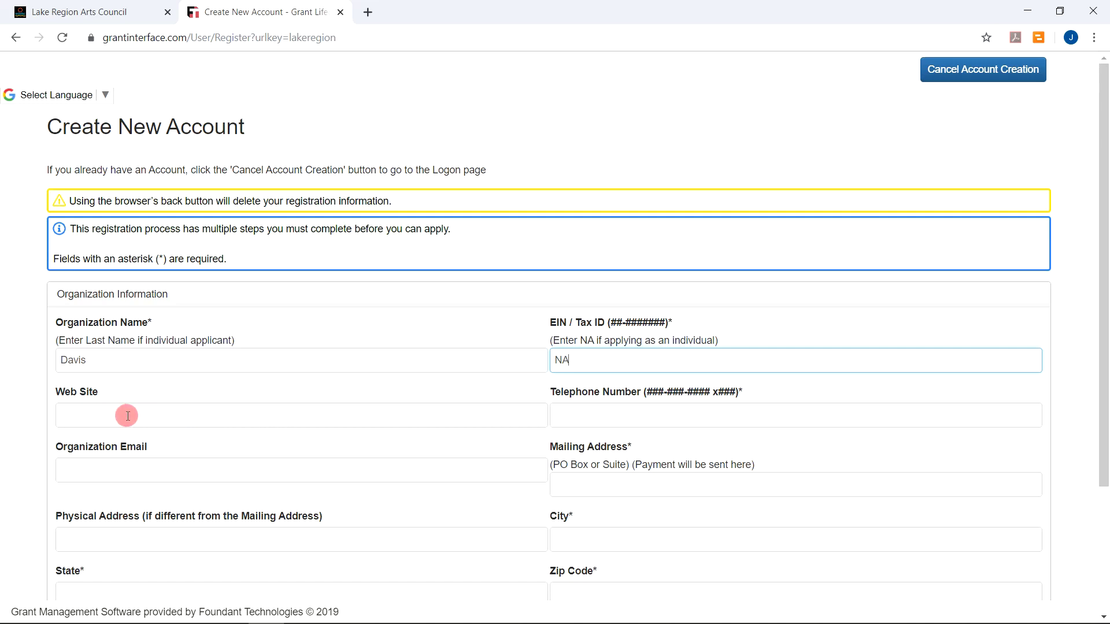
# Enter the organization's telephone number, organization e-mail and street mailing address
pyautogui.click(580, 416)
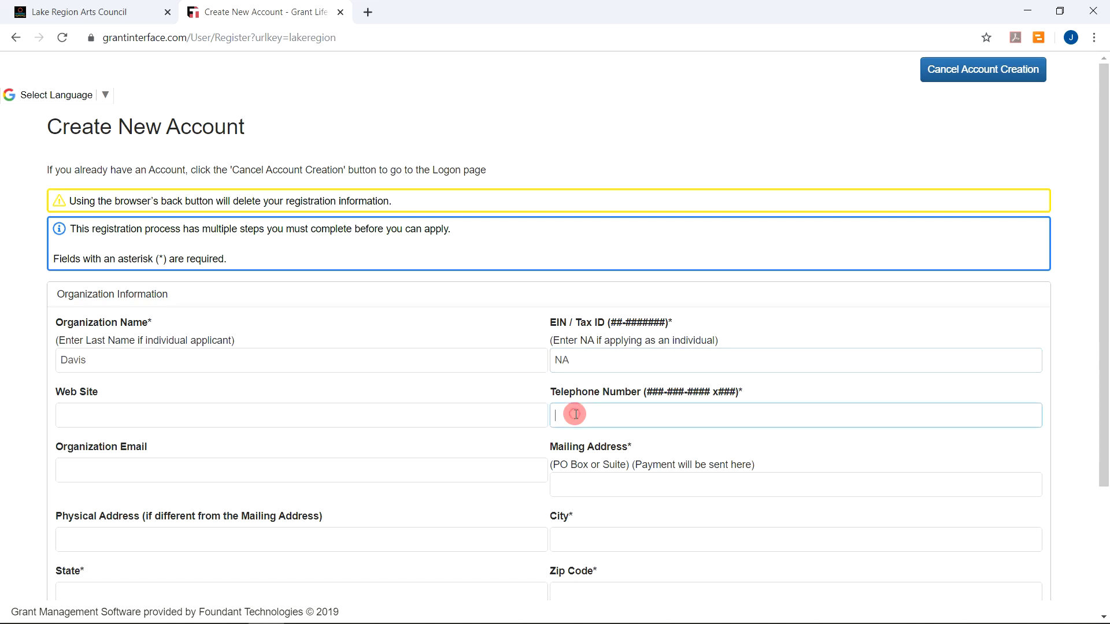
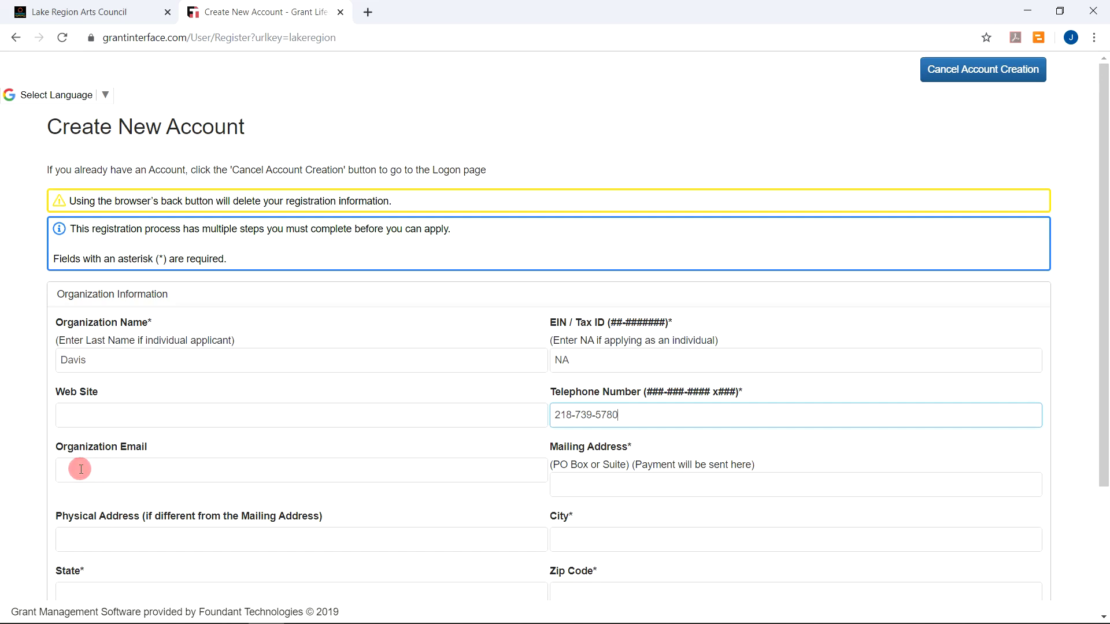
pyautogui.click(81, 469)
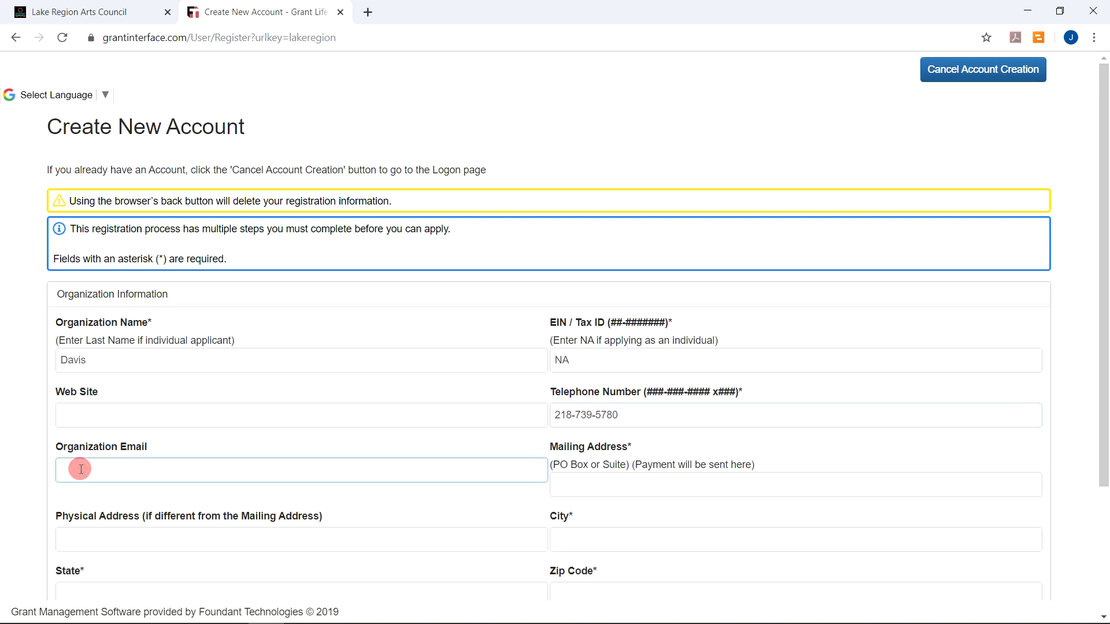
pyautogui.doubleClick(81, 470)
pyautogui.click(81, 469)
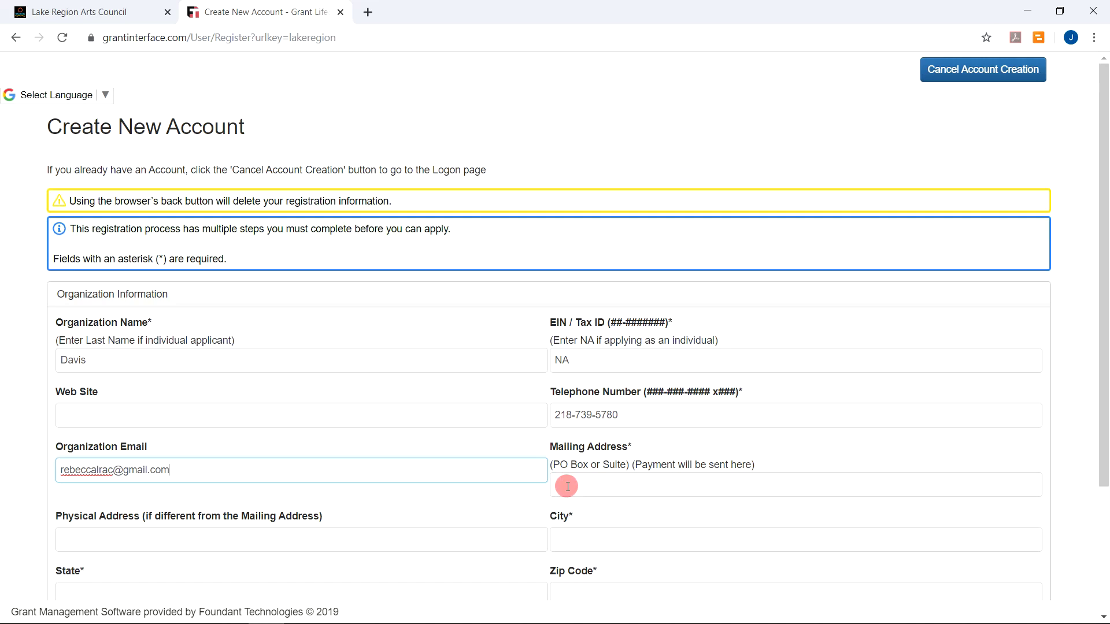
pyautogui.click(567, 486)
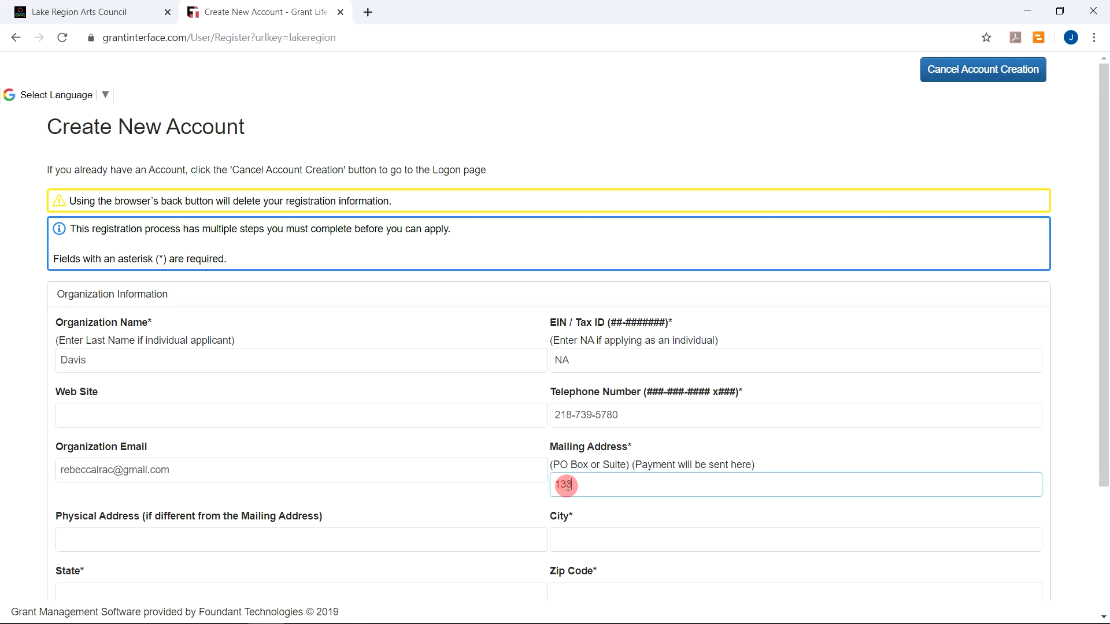
pyautogui.scroll(-1, 567, 487)
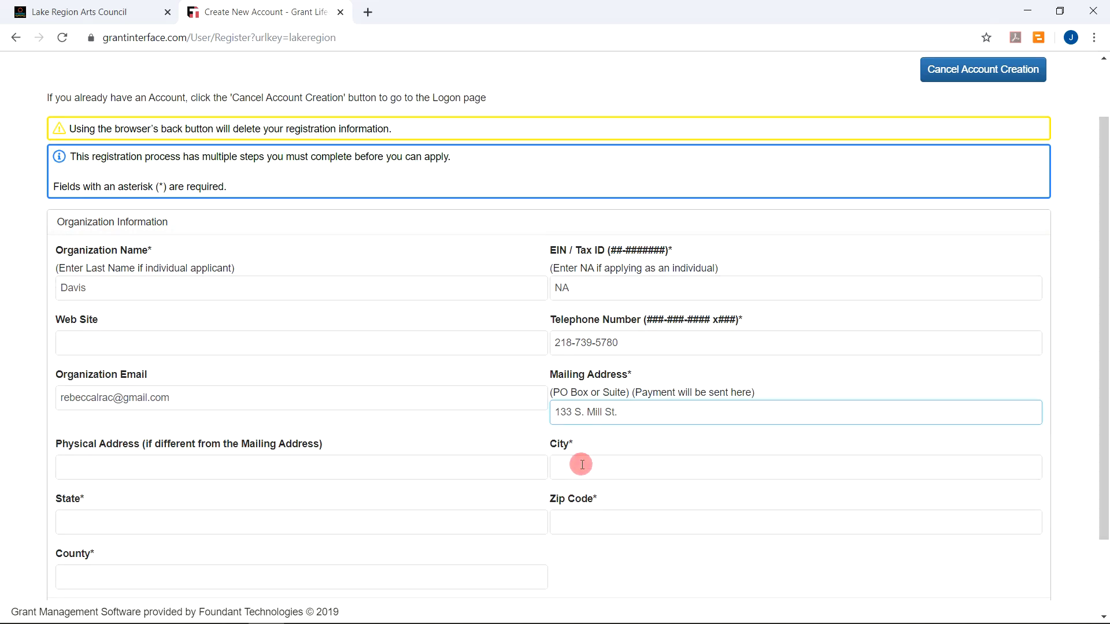
# Enter the applicant's city, state, zip code and county, then advance to User Information
pyautogui.click(579, 466)
pyautogui.write('Fergus ')
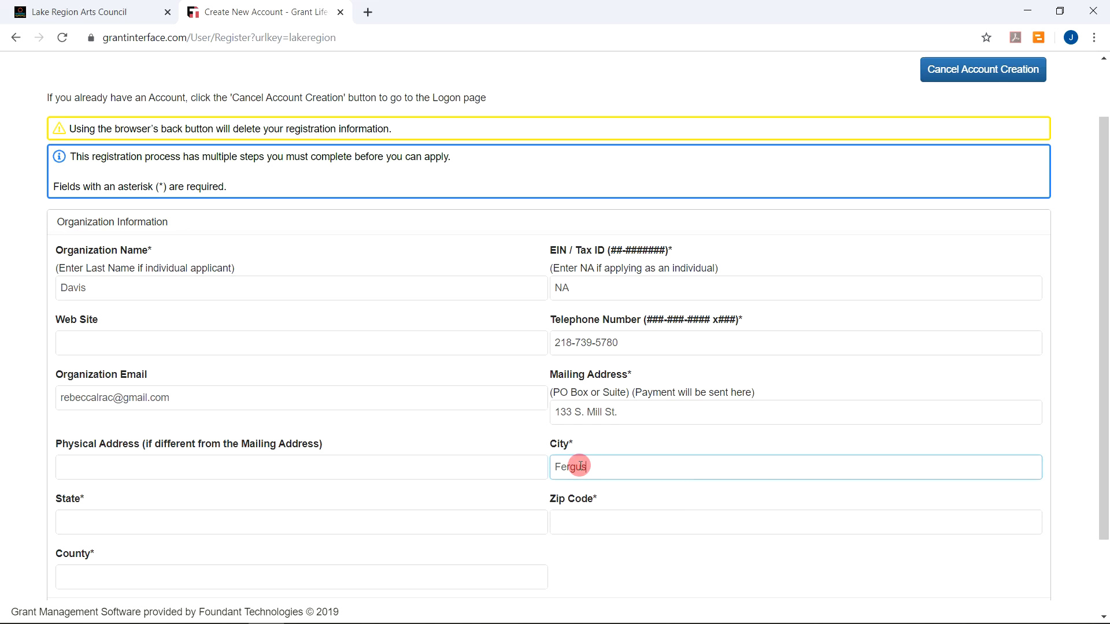
pyautogui.write('Falls')
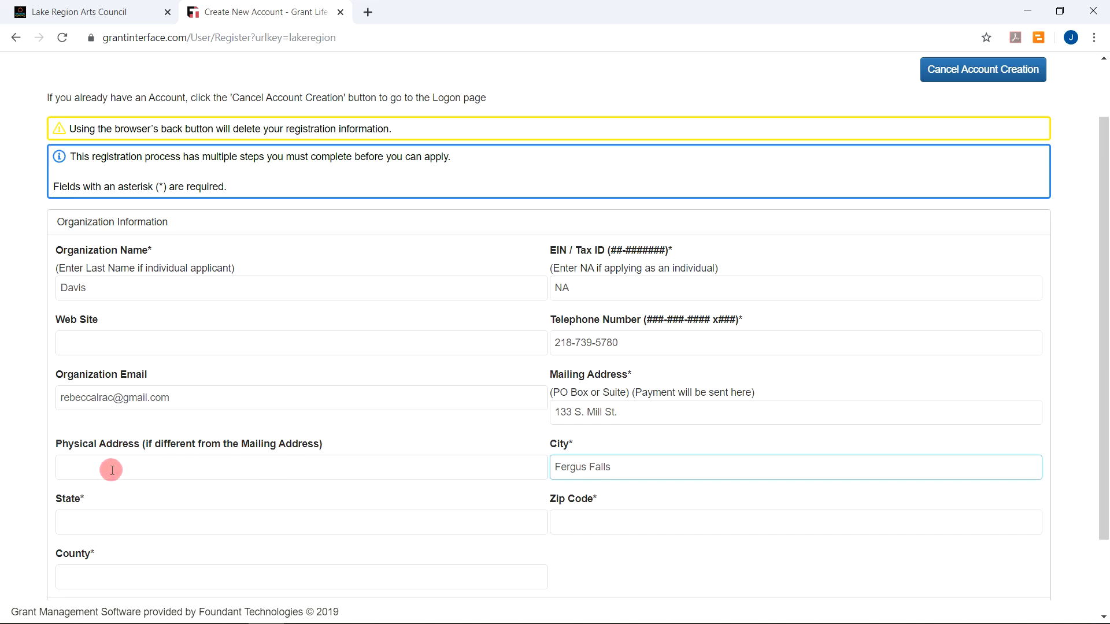
pyautogui.click(84, 522)
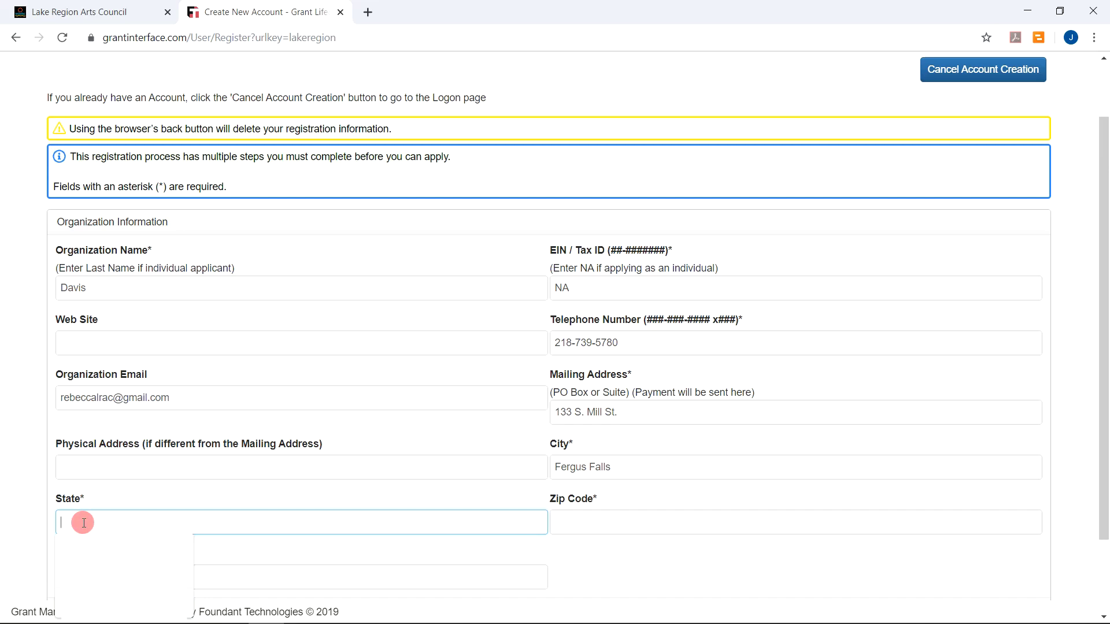
pyautogui.write('MN')
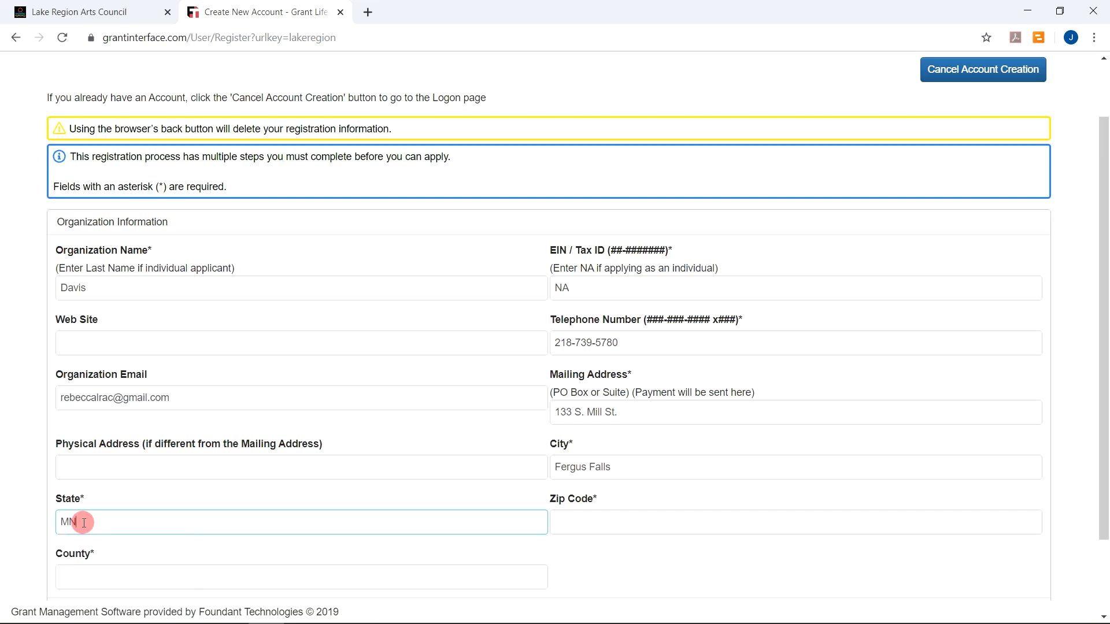
pyautogui.click(593, 523)
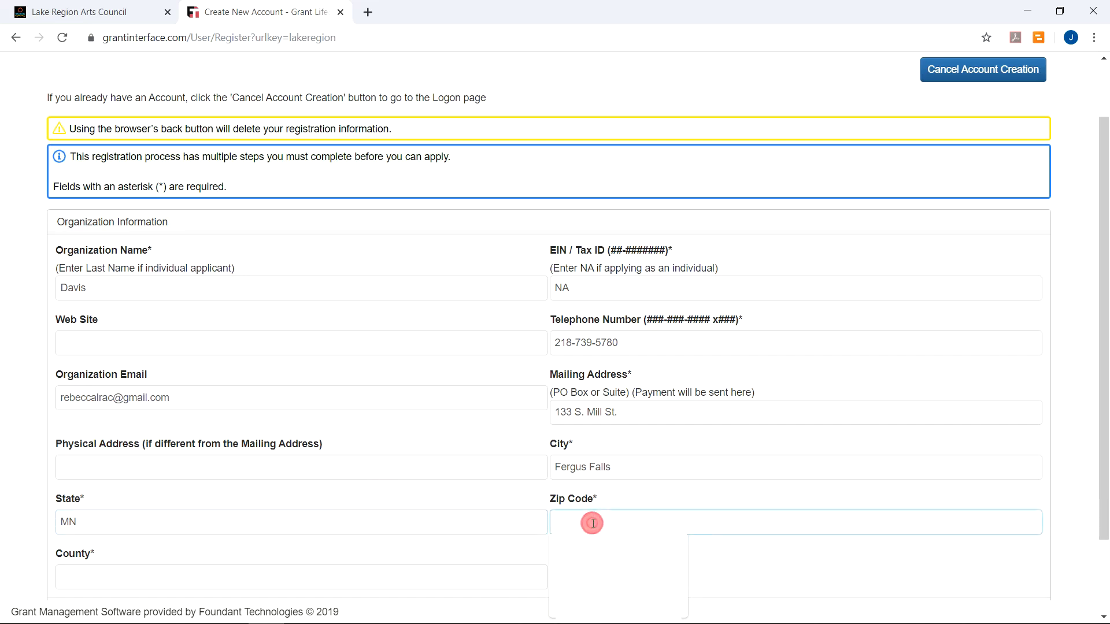
pyautogui.write('56537')
pyautogui.scroll(-1, 354, 505)
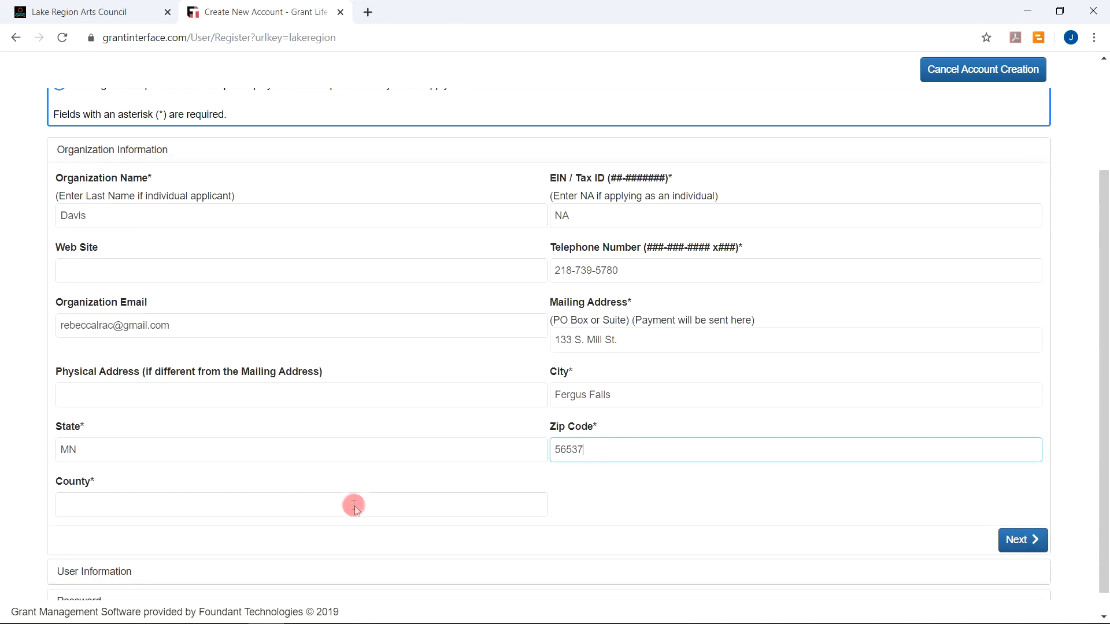
pyautogui.click(93, 509)
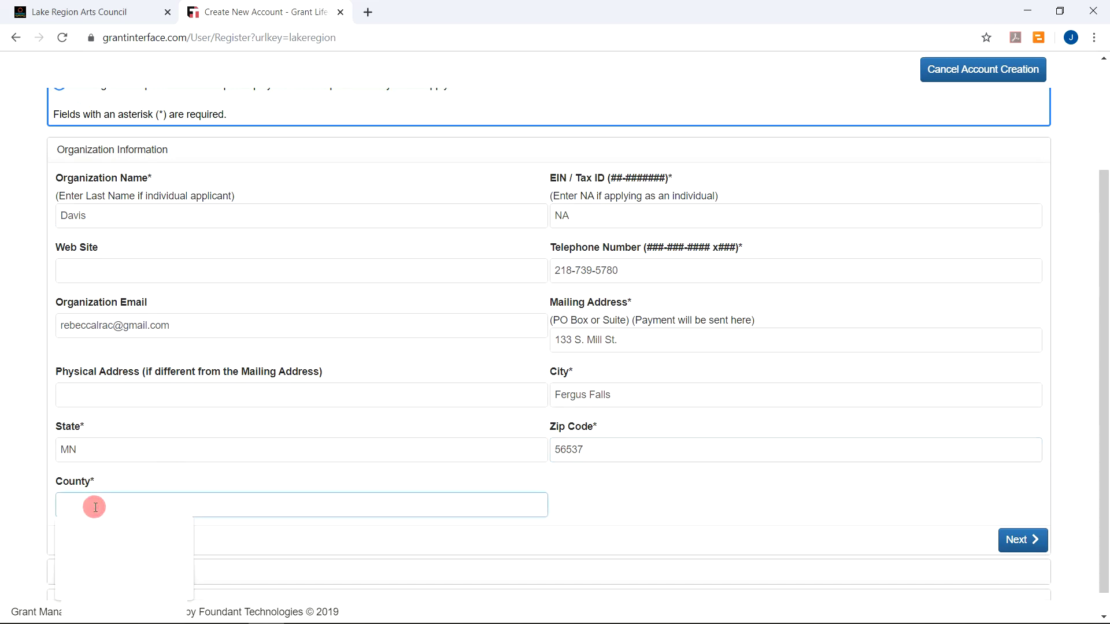
pyautogui.write('Ott')
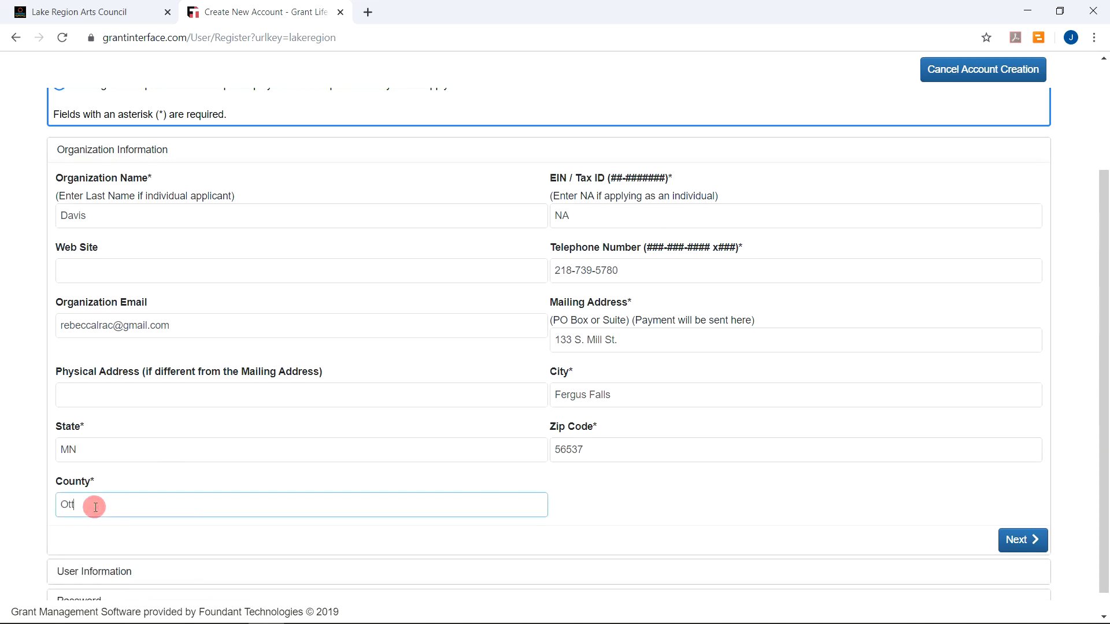
pyautogui.write('er Tail')
pyautogui.click(1018, 541)
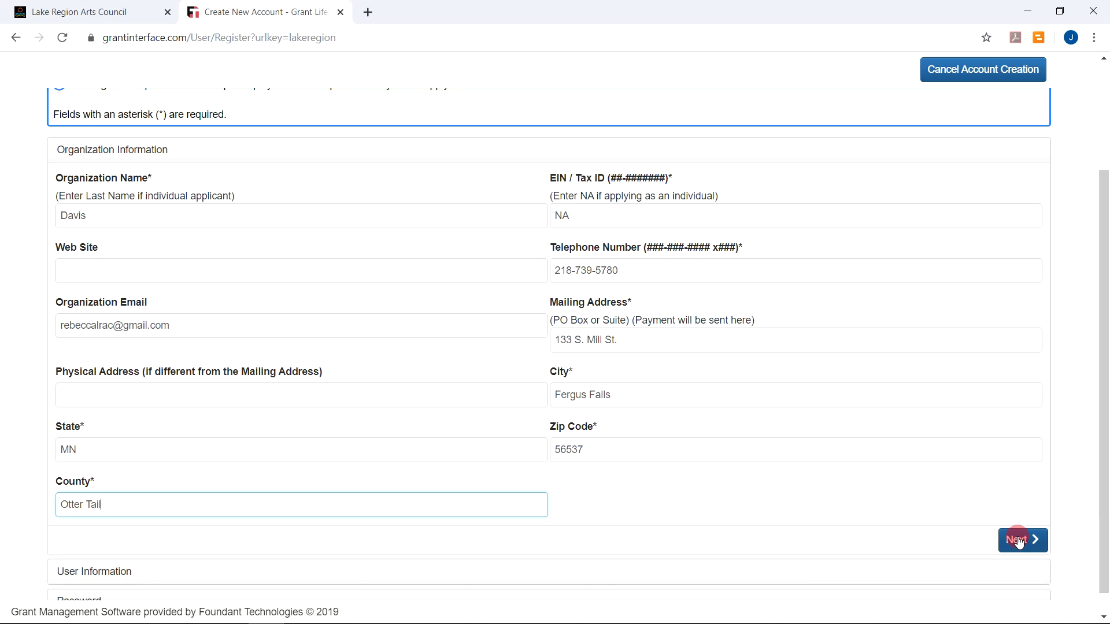
pyautogui.click(1018, 541)
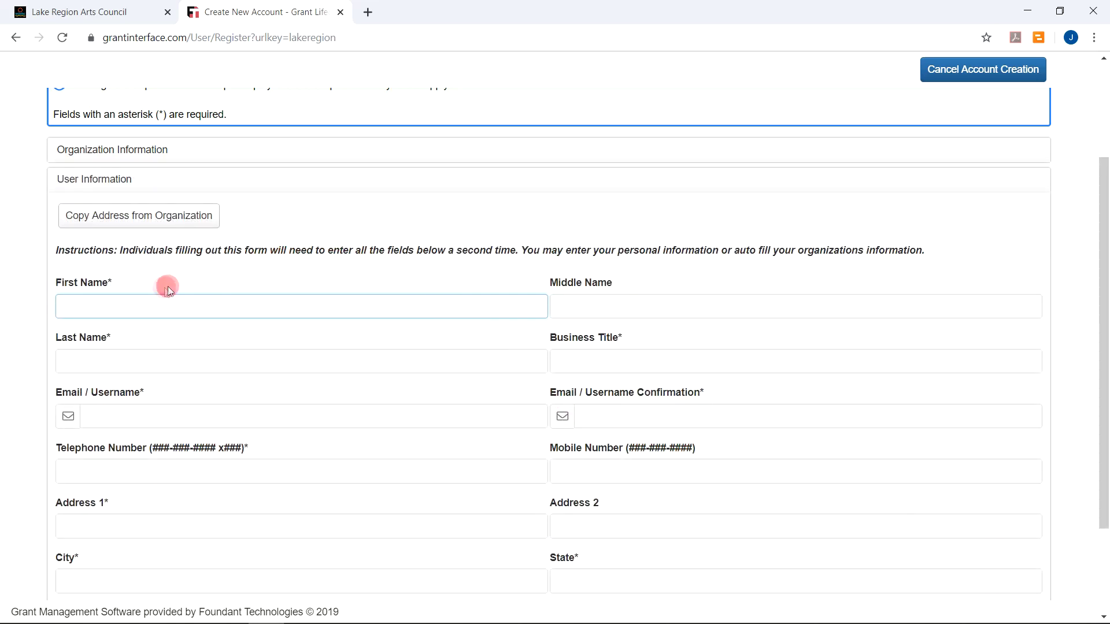
# Scroll up and down to review the empty User Information section
pyautogui.scroll(2, 202, 211)
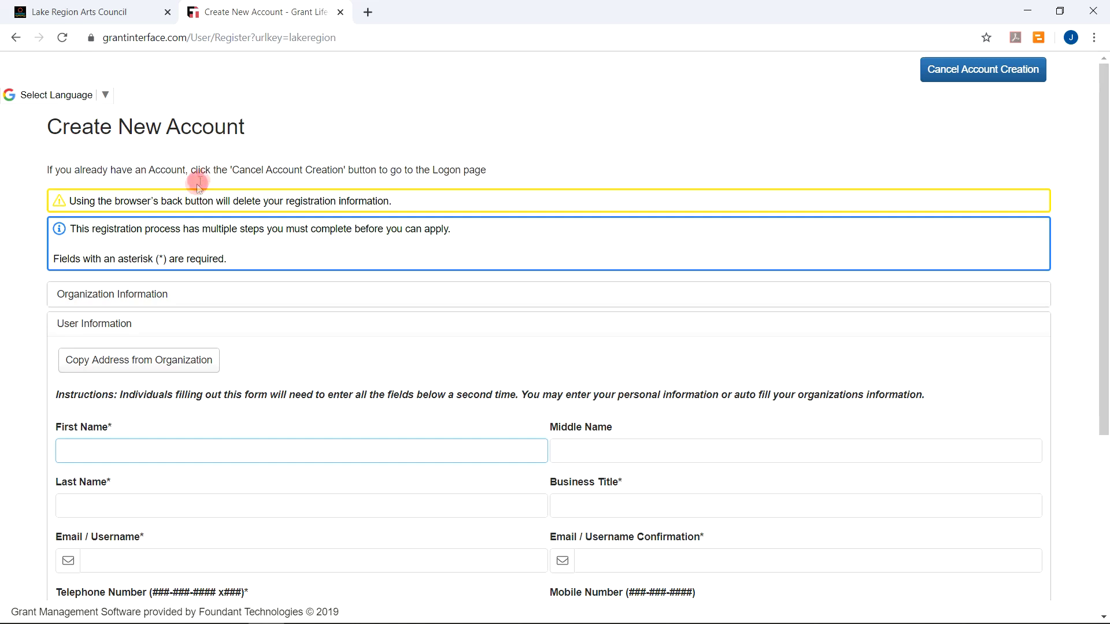
pyautogui.scroll(-3, 194, 186)
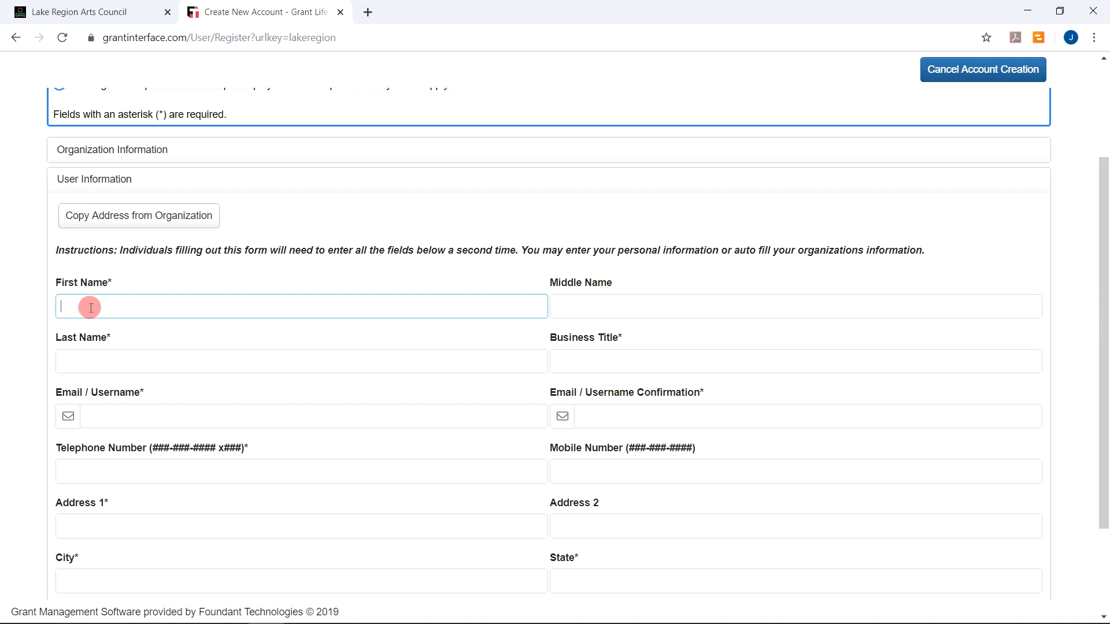
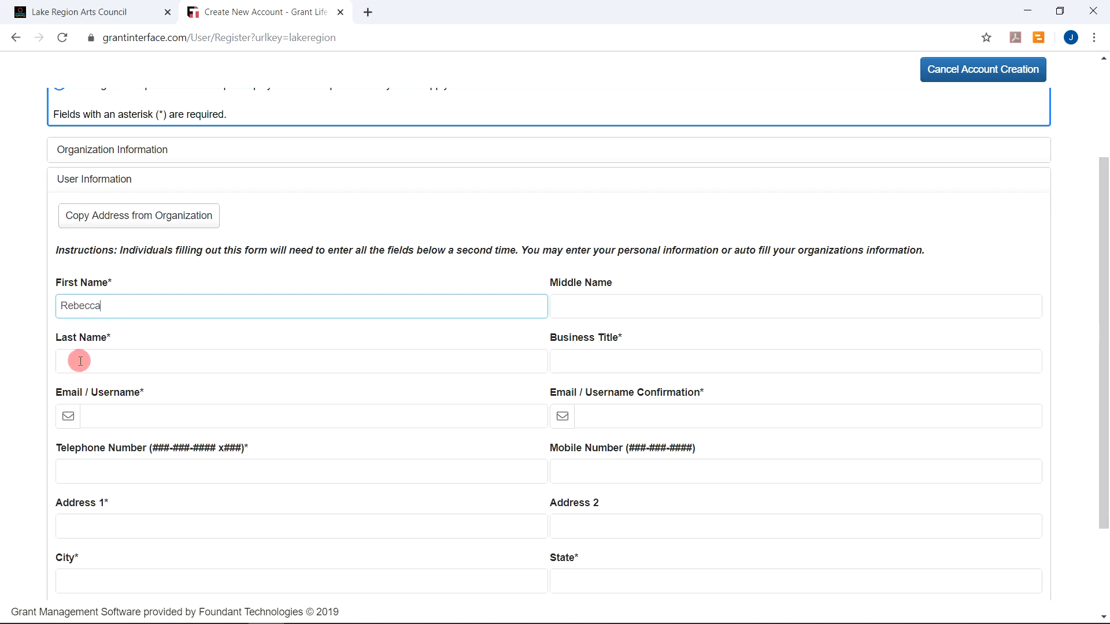
# Enter the user's first name, last name and business title 'Student'
pyautogui.click(79, 361)
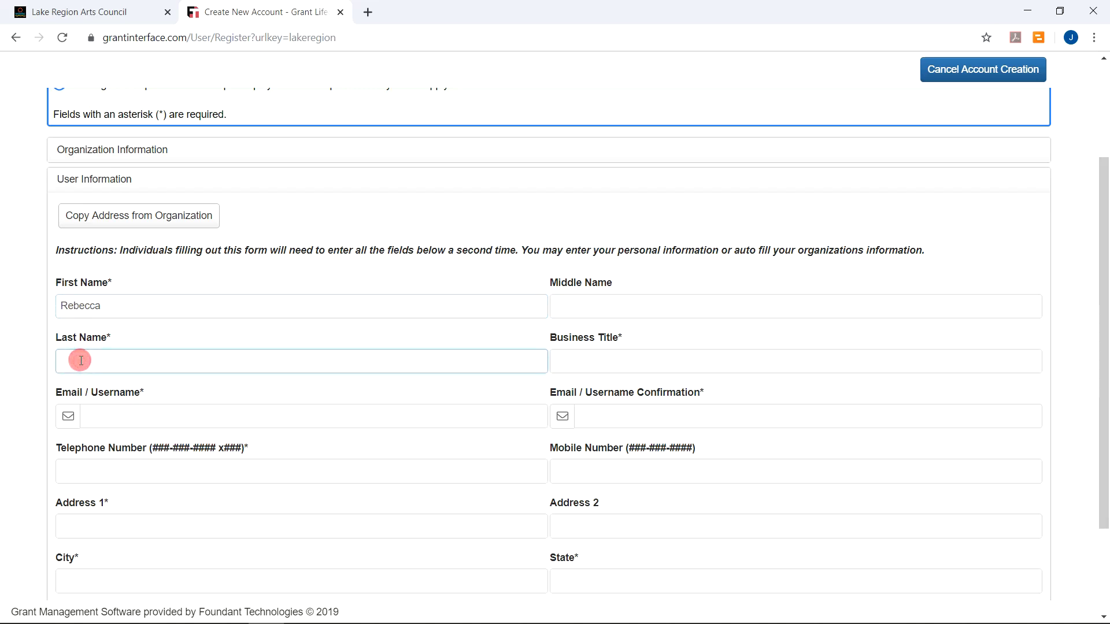
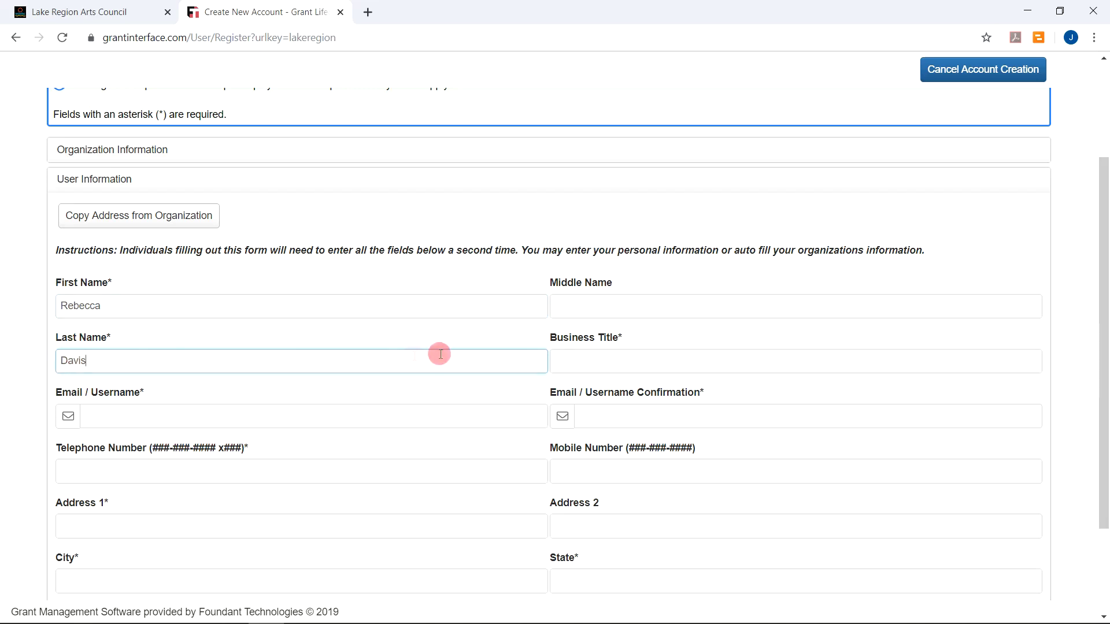
pyautogui.click(562, 362)
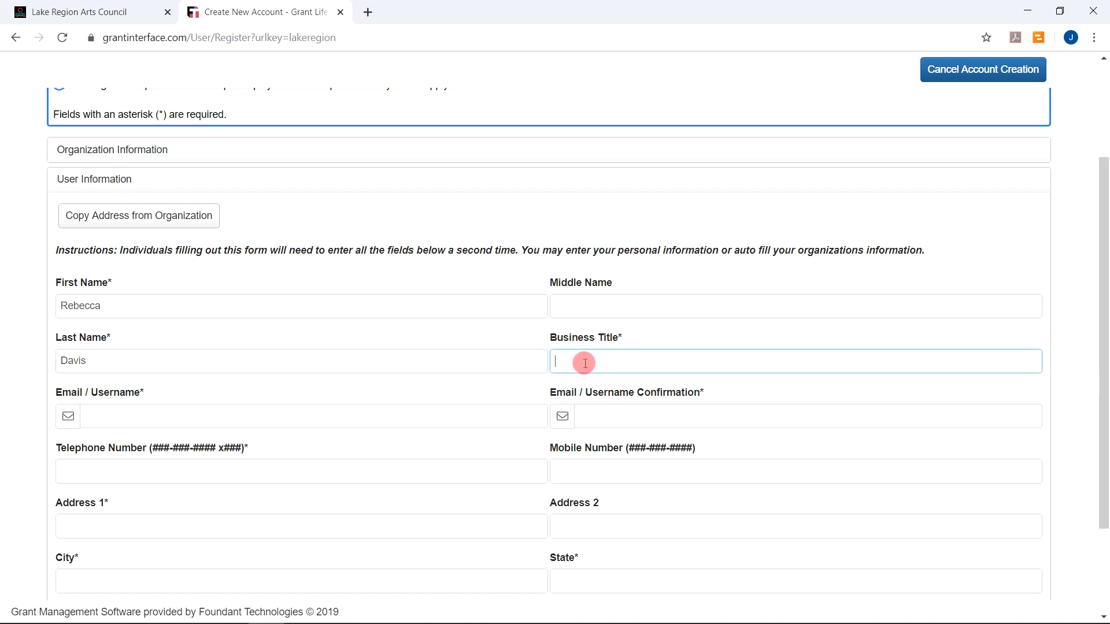
pyautogui.write('Student')
# Enter the login e-mail in both Email / Username and Email / Username Confirmation
pyautogui.click(107, 418)
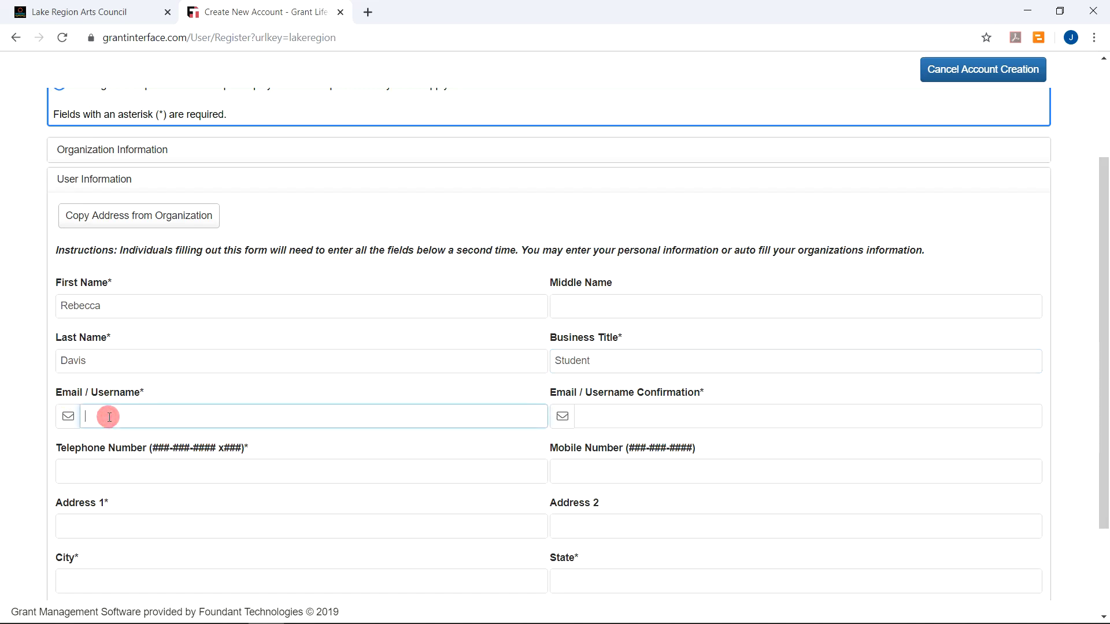
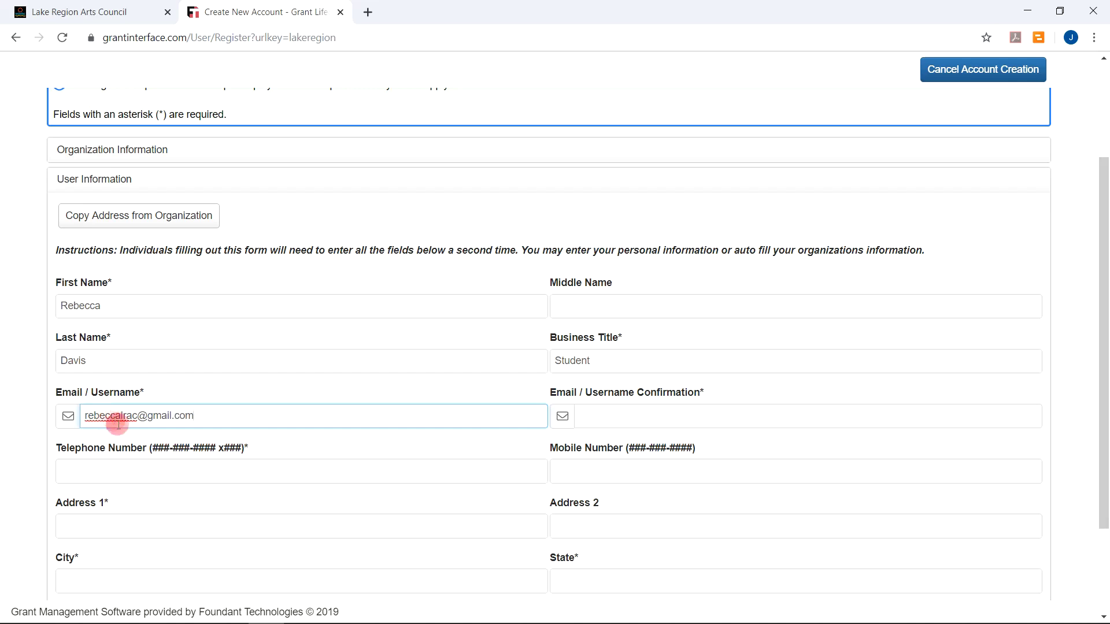
pyautogui.click(599, 417)
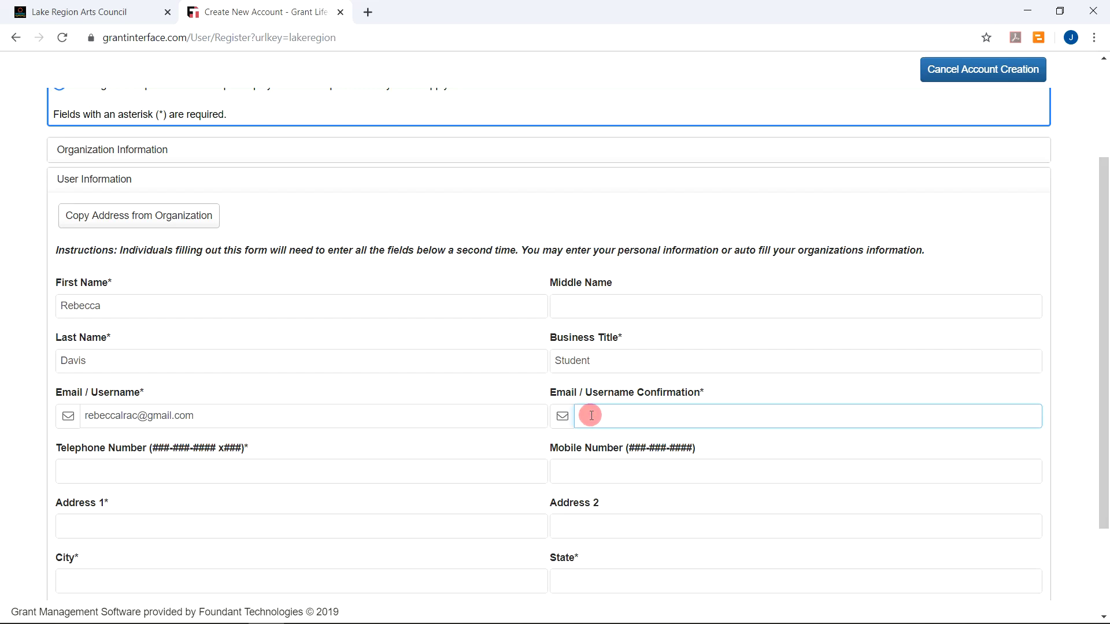
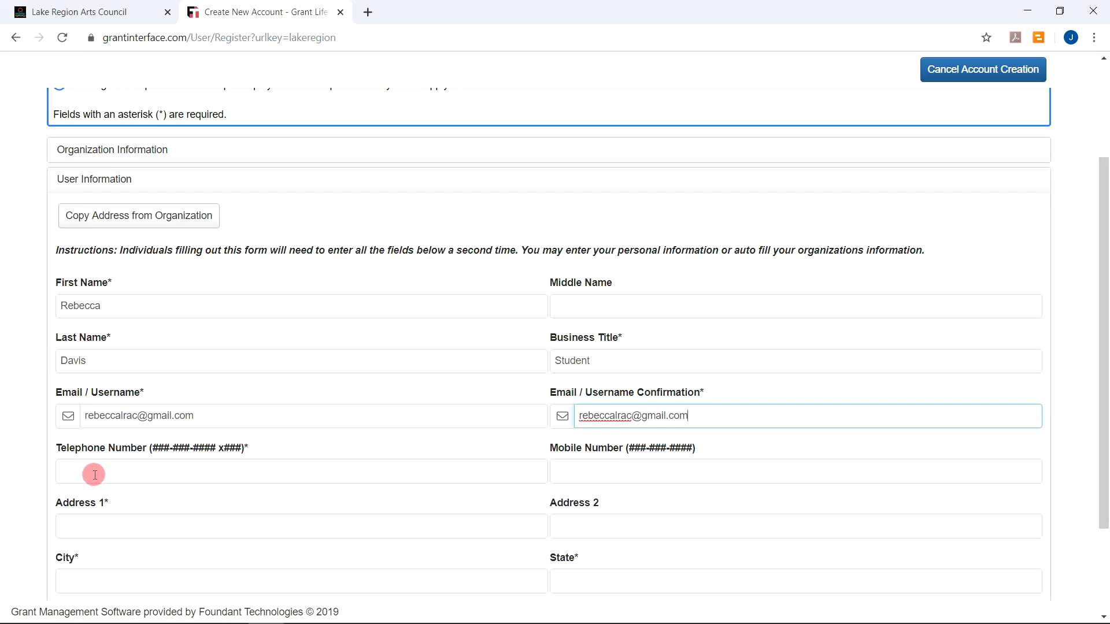
# Enter the user's telephone number and street address
pyautogui.click(95, 473)
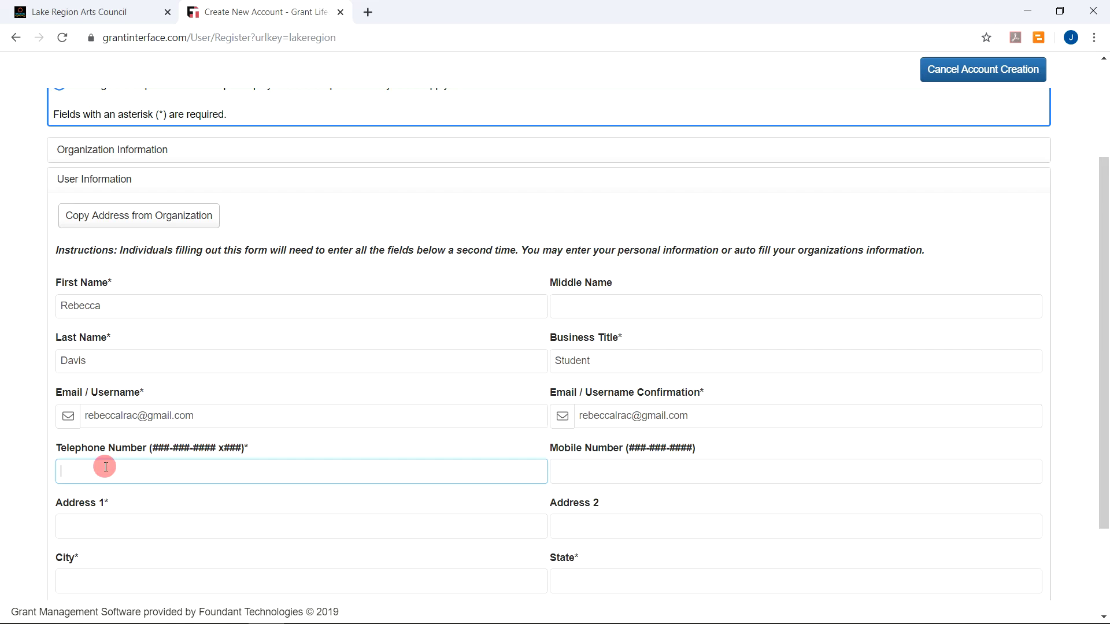
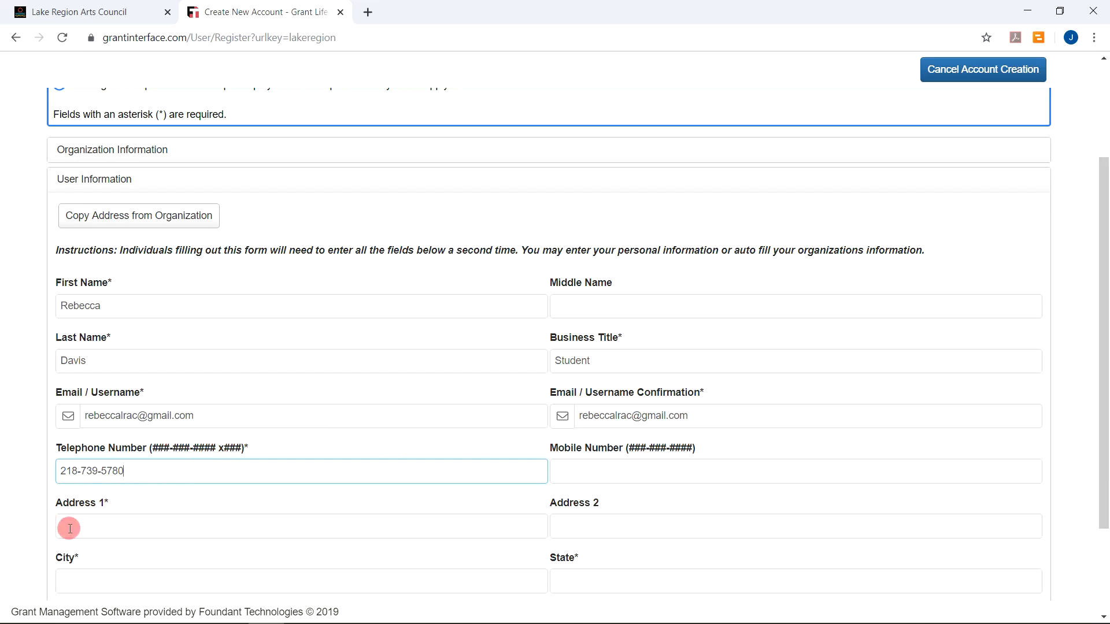
pyautogui.click(70, 528)
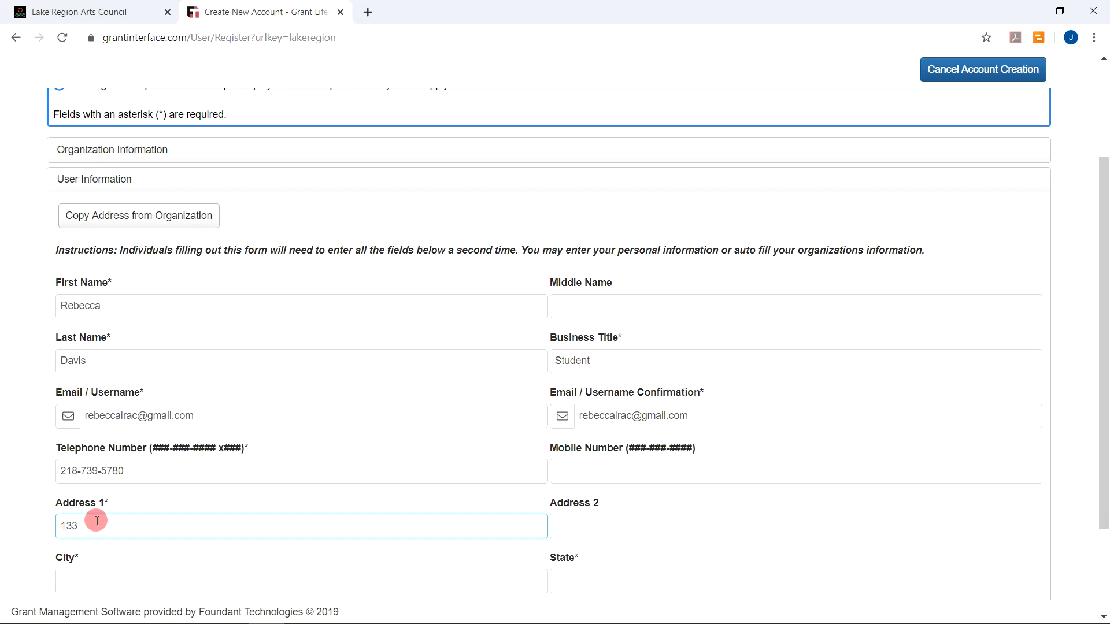
# Fill in the user's city, state and postal code
pyautogui.scroll(-1, 97, 522)
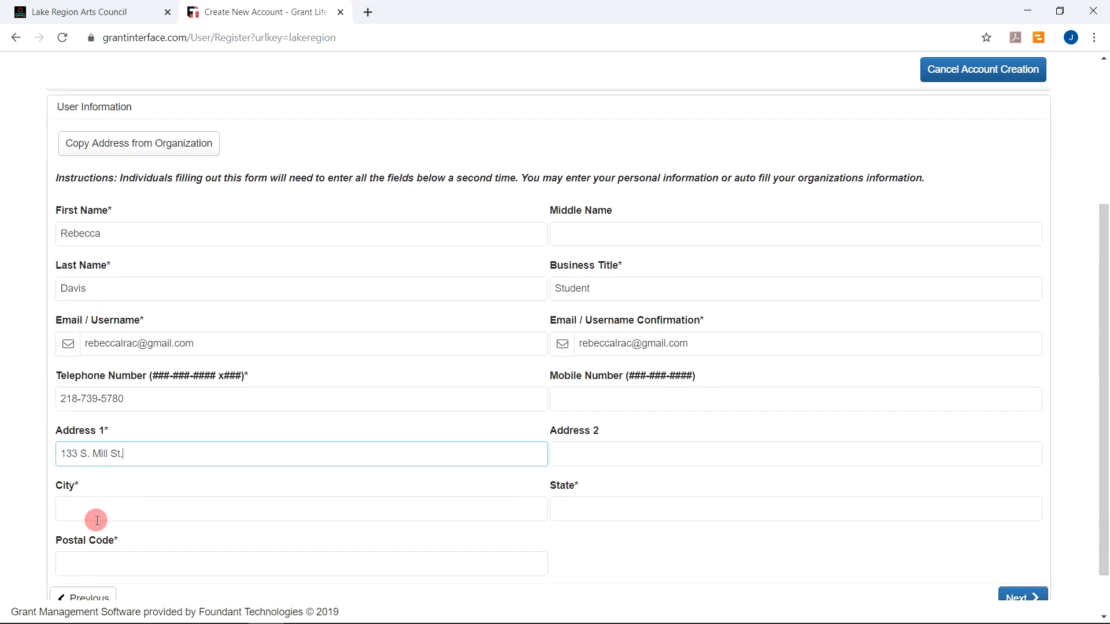
pyautogui.click(81, 509)
pyautogui.write('Fergus')
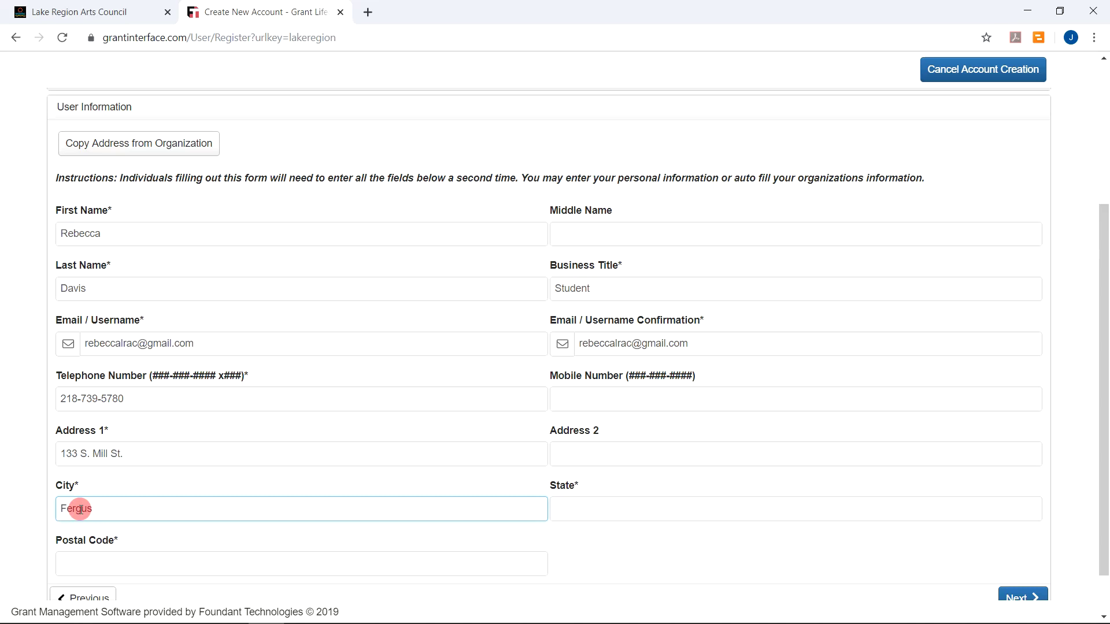
pyautogui.write(' Falls')
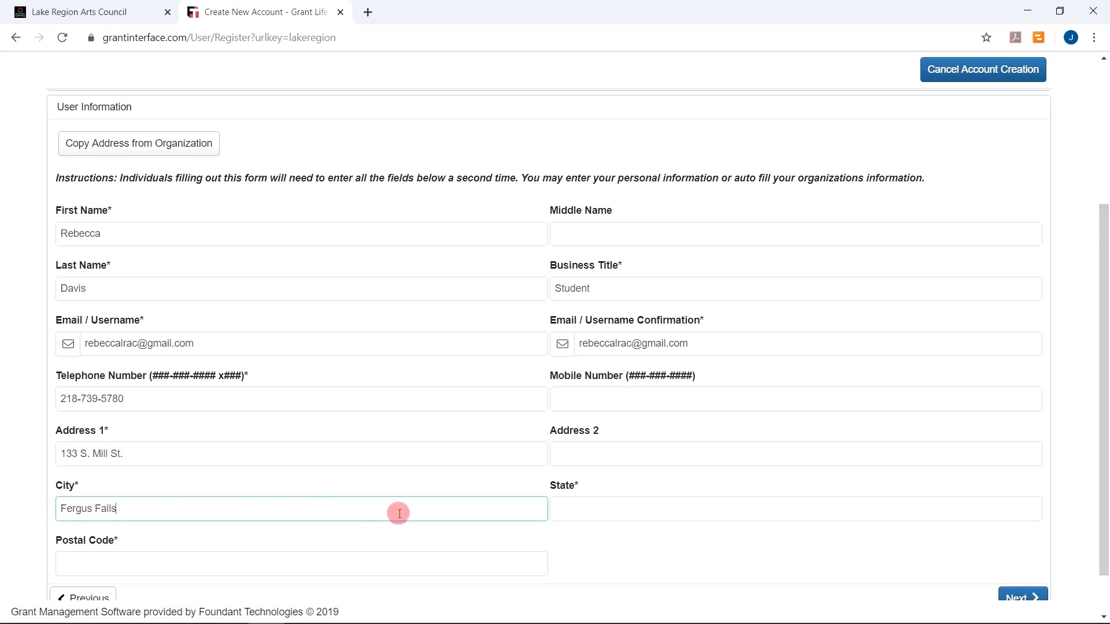
pyautogui.click(578, 511)
pyautogui.write('MN')
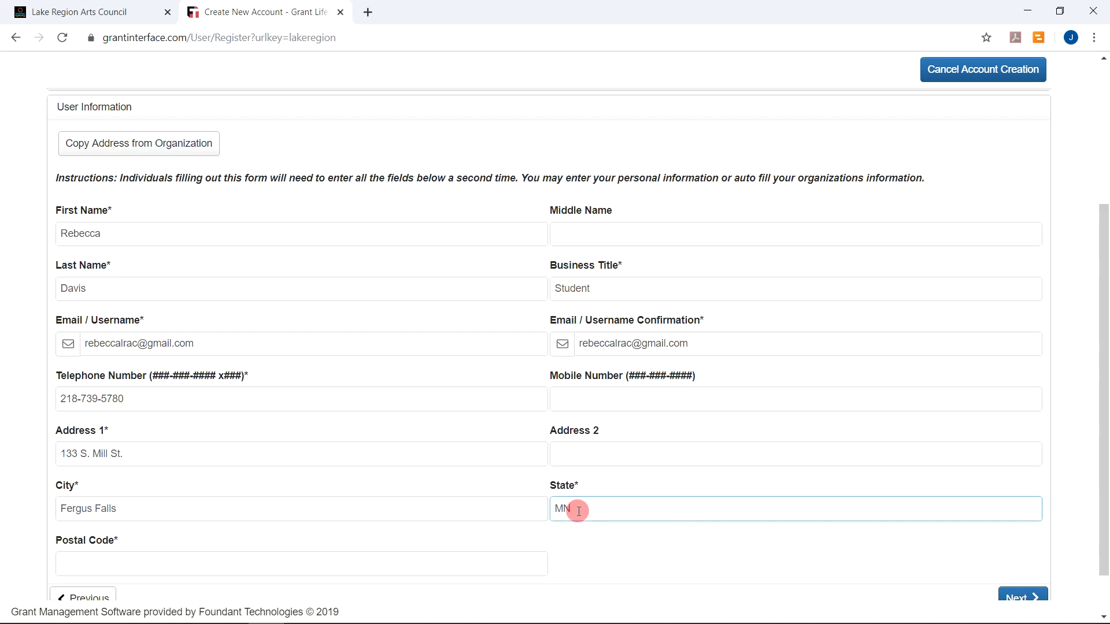
pyautogui.scroll(-1, 231, 500)
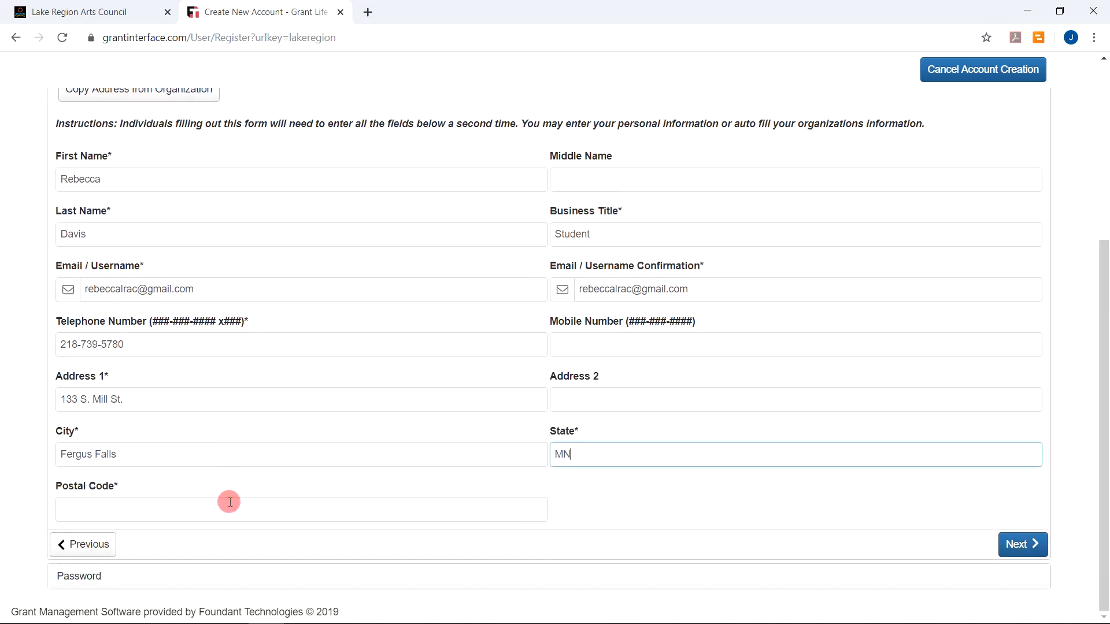
pyautogui.click(88, 508)
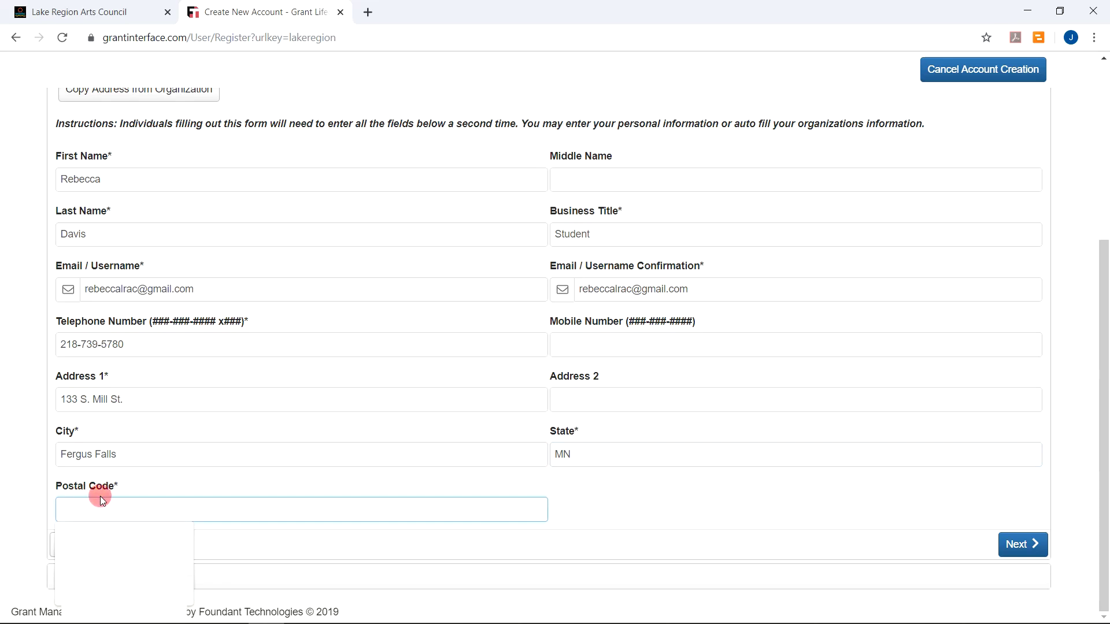
pyautogui.write('56537')
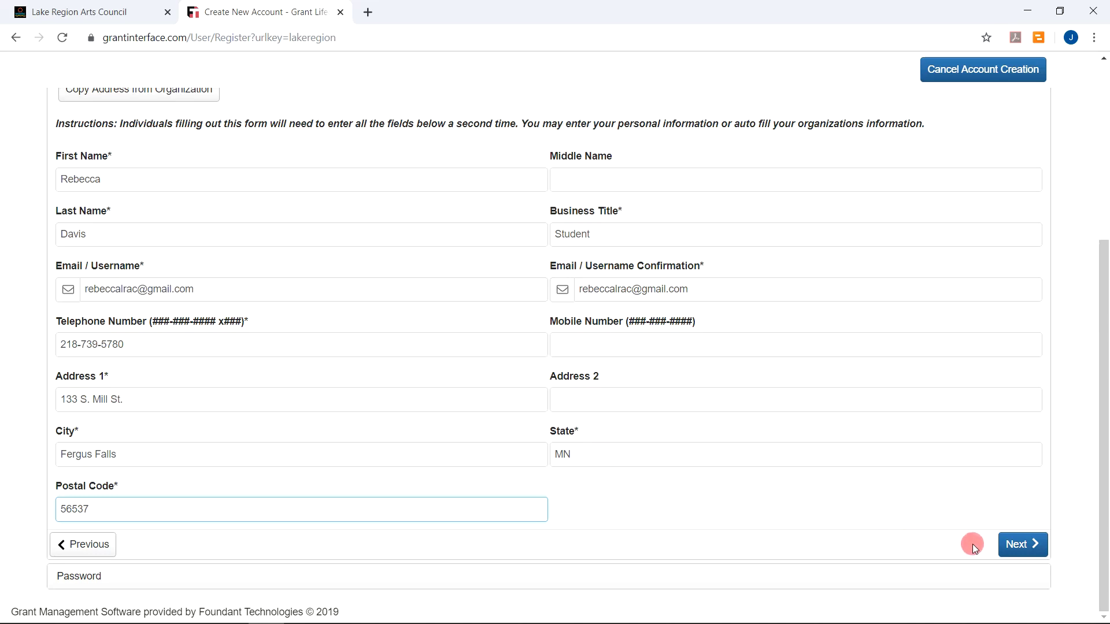
# Advance to the password step and enter the account password in Password and Confirm Password
pyautogui.click(1017, 545)
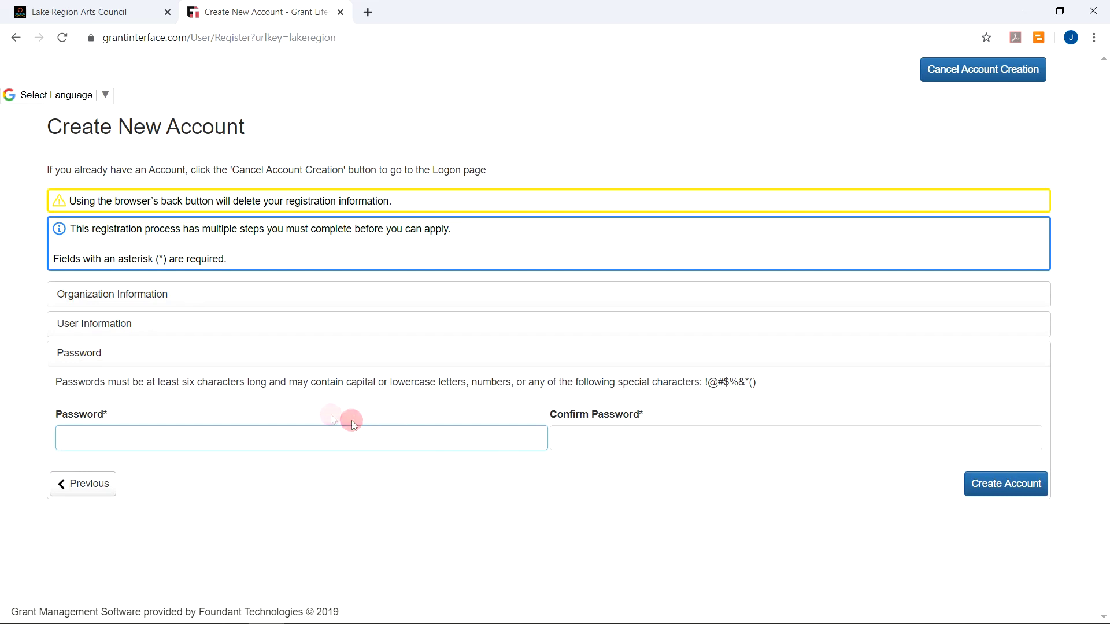
pyautogui.click(124, 437)
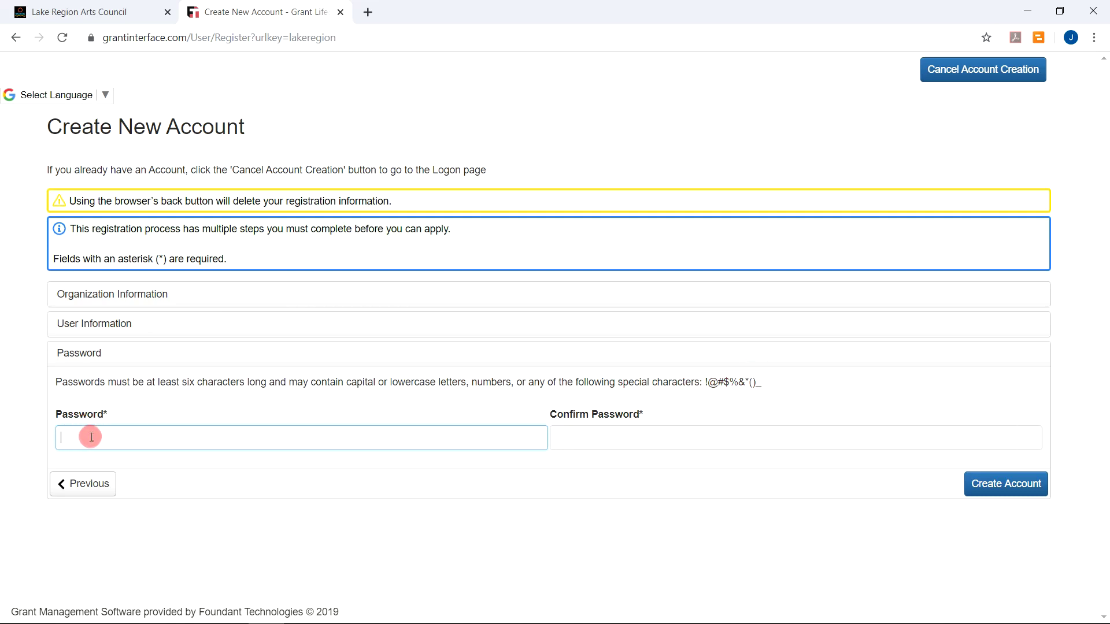
pyautogui.write('••••')
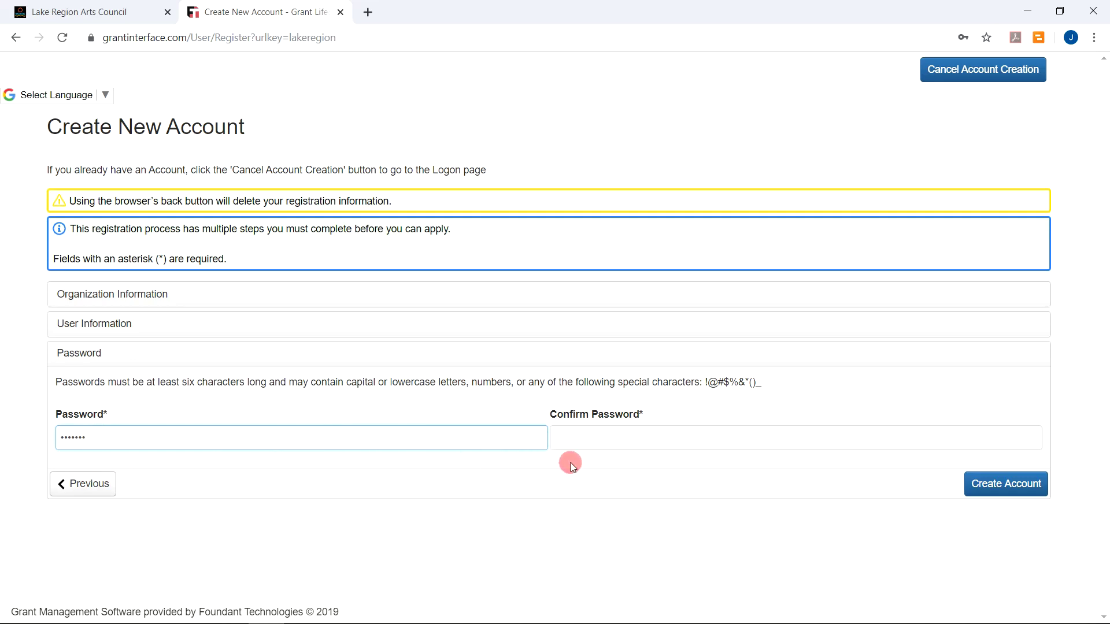
pyautogui.click(578, 434)
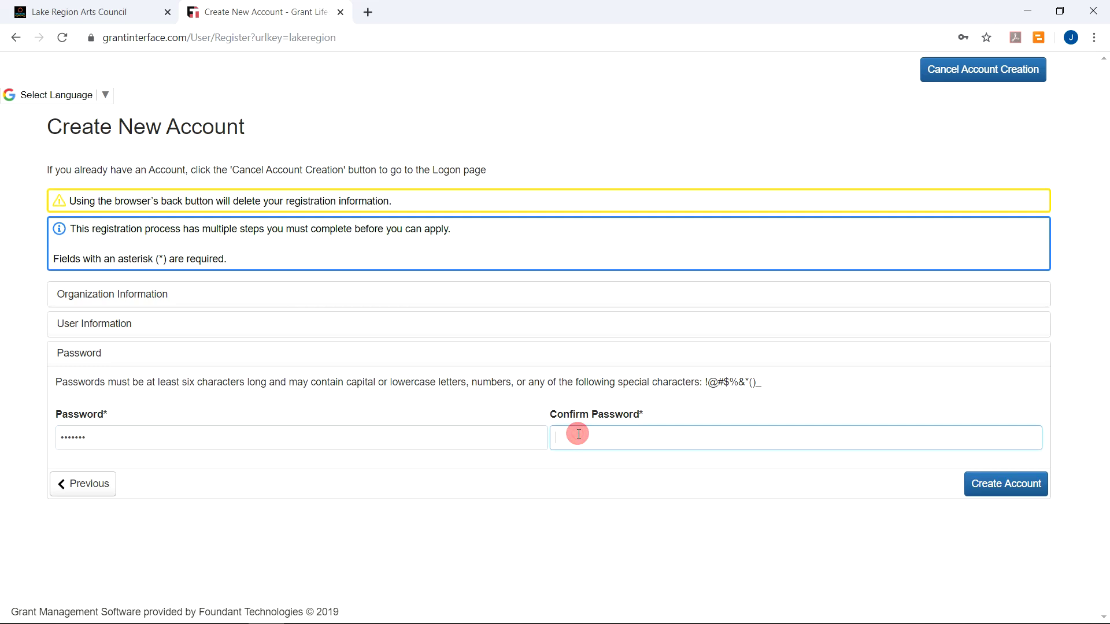
pyautogui.write('•••••••')
pyautogui.click(984, 495)
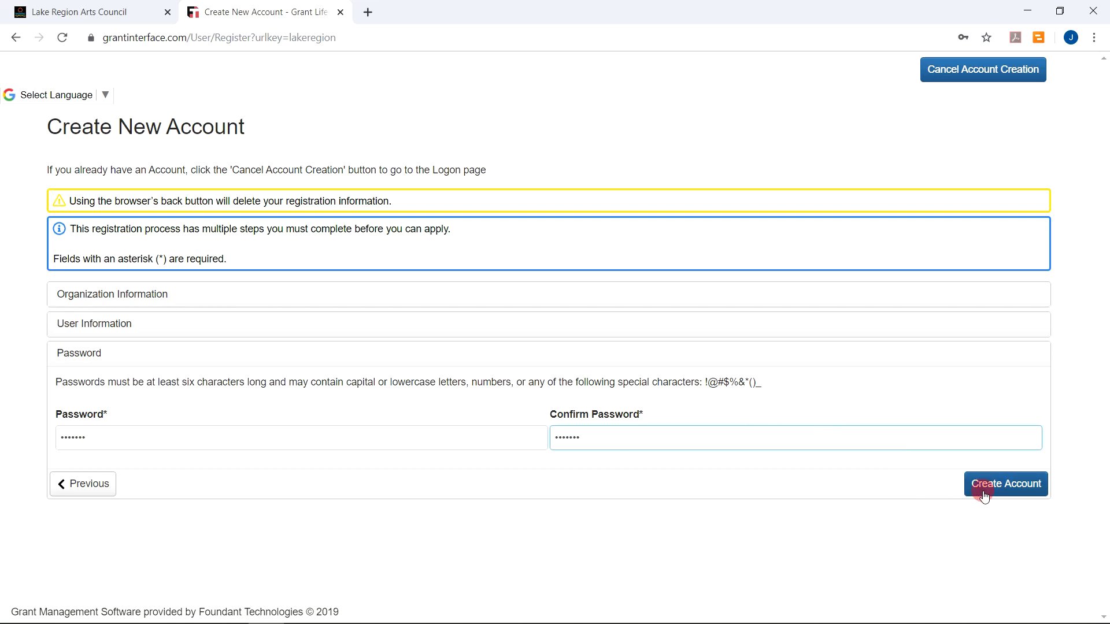
pyautogui.click(990, 480)
# Submit the registration with Create Account and choose Never on Chrome's save-password prompt
pyautogui.click(992, 485)
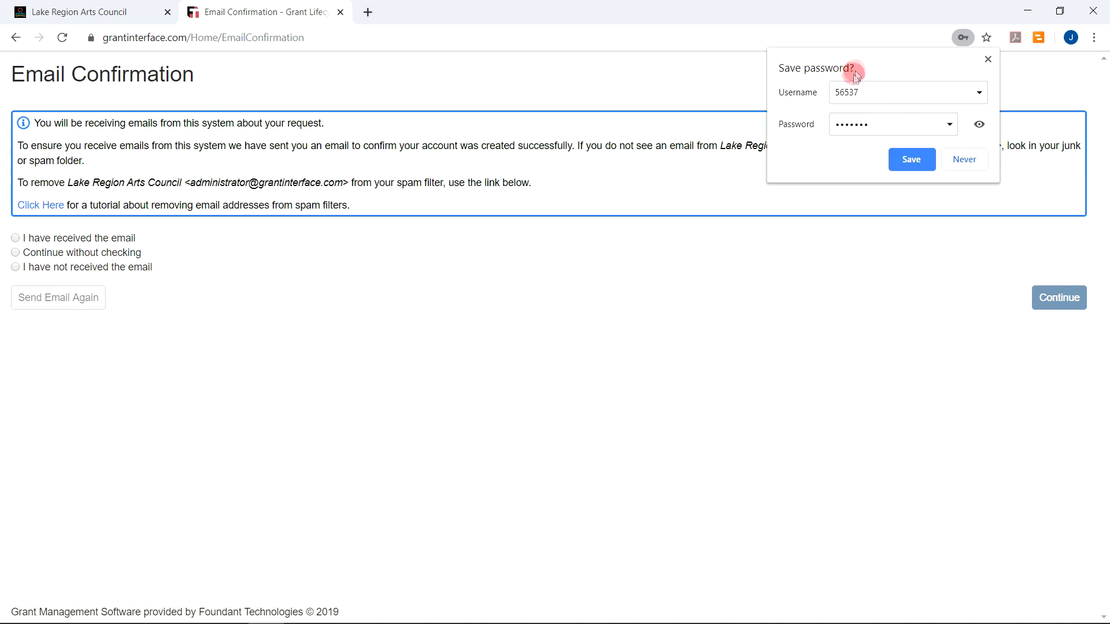
pyautogui.click(923, 159)
pyautogui.click(965, 158)
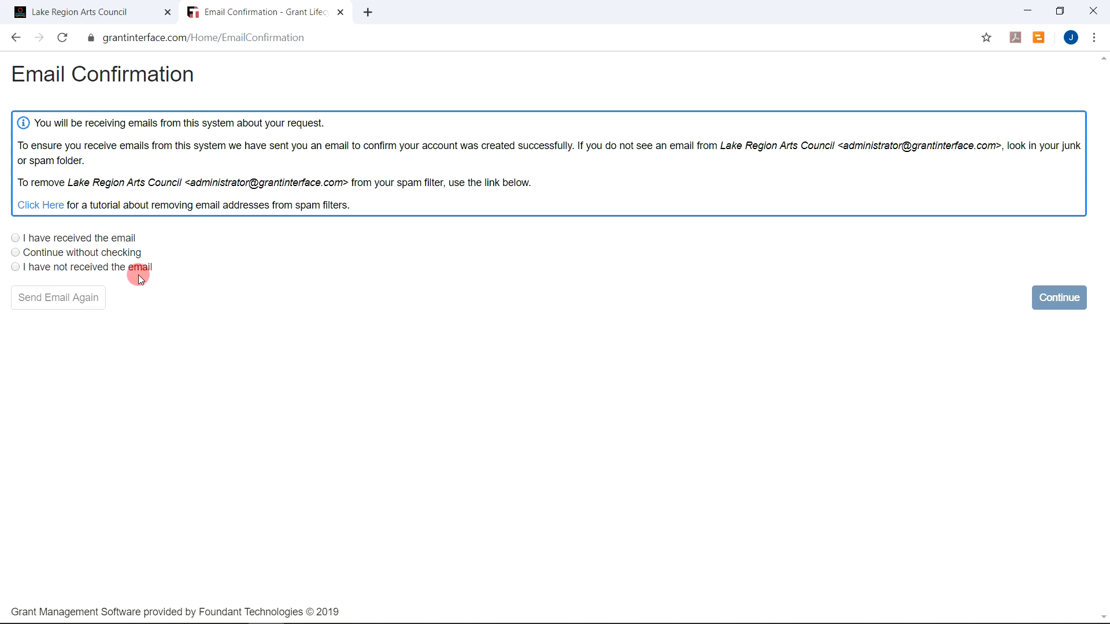
# Choose 'Continue without checking' the e-mail and proceed to the Apply page
pyautogui.click(16, 253)
pyautogui.click(17, 252)
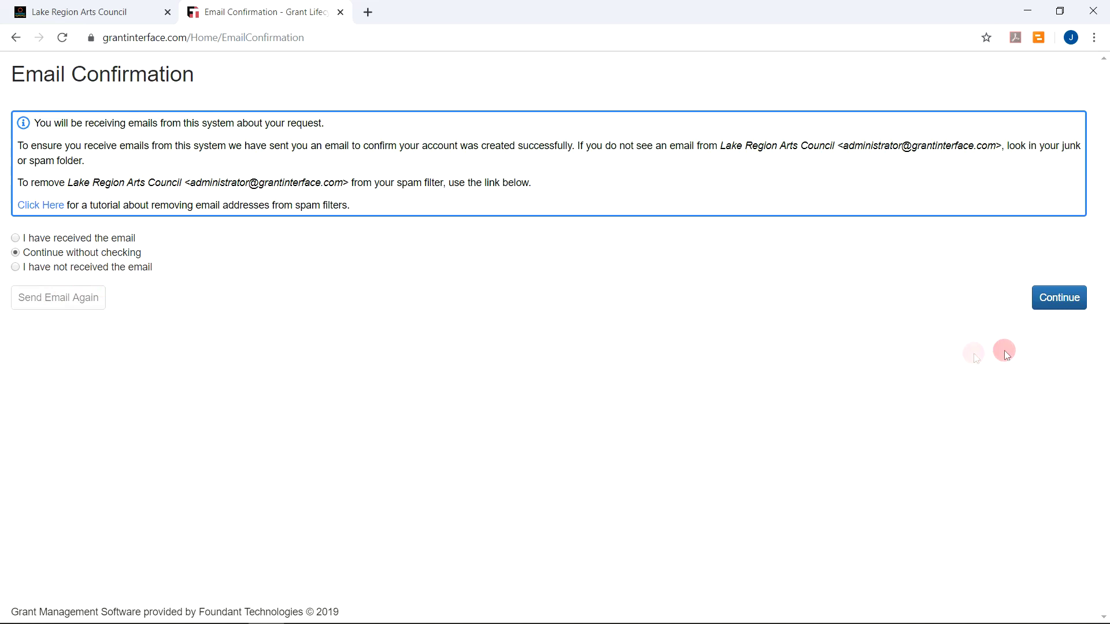
pyautogui.click(1062, 299)
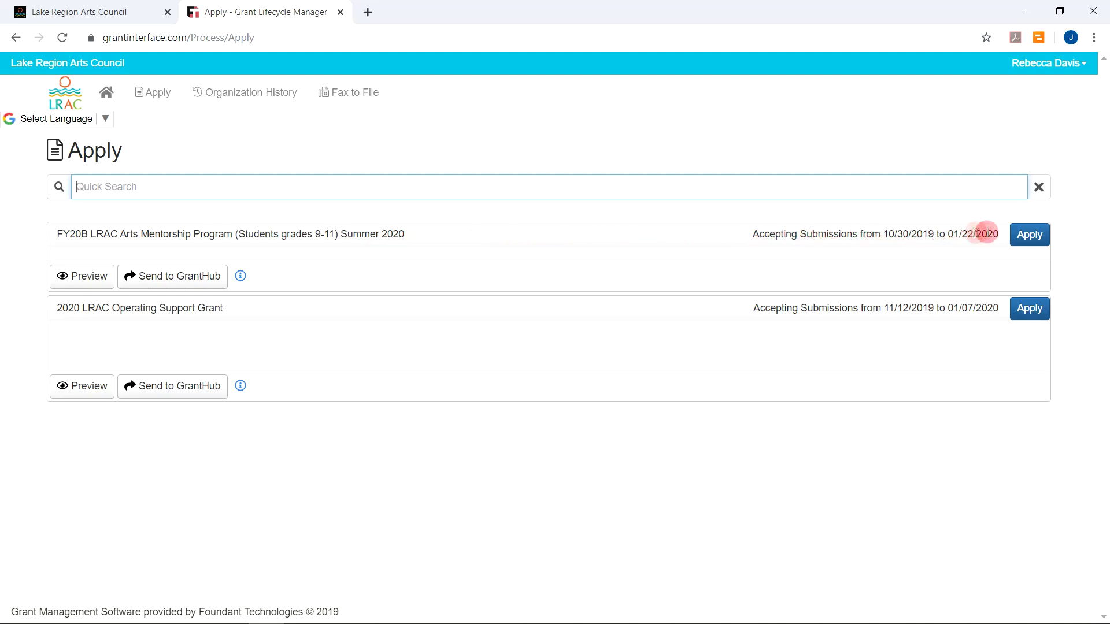
# Apply to the FY20B LRAC Arts Mentorship Program (Students grades 9-11) Summer 2020
pyautogui.click(1034, 236)
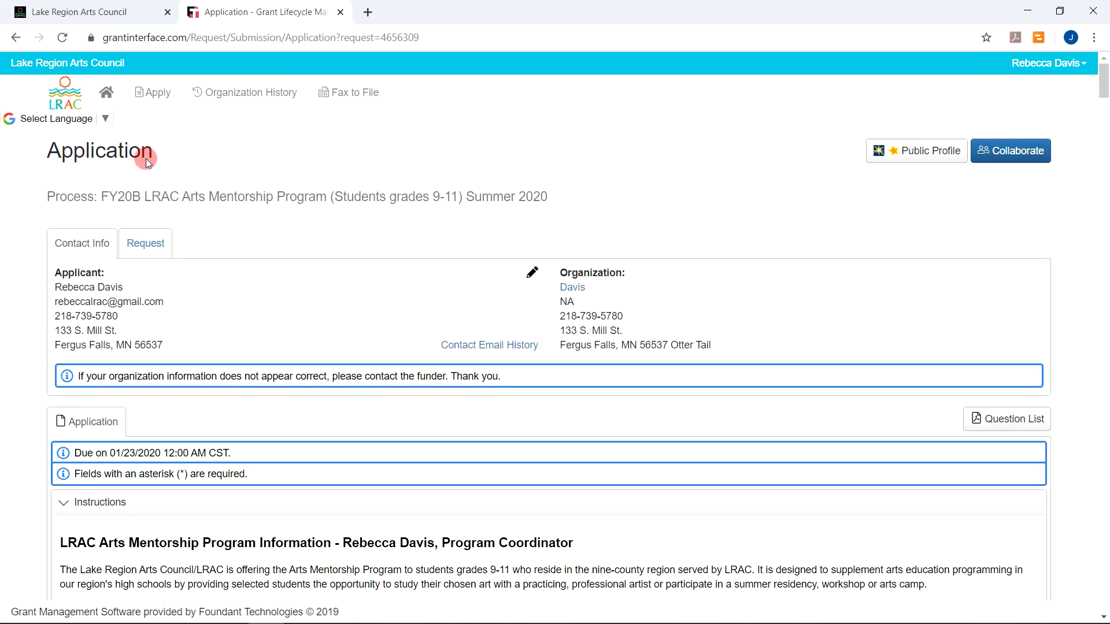
# Scroll through the Arts Mentorship application instructions down to the Eligibility Quiz and Current Art Activities questions
pyautogui.scroll(-4, 190, 148)
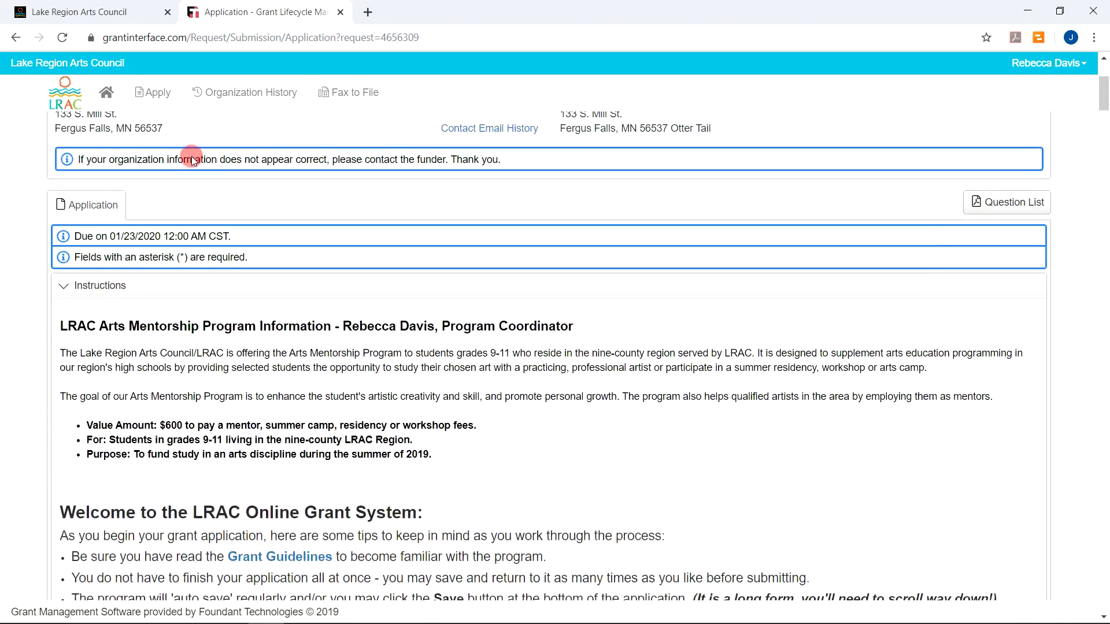
pyautogui.scroll(-6, 193, 159)
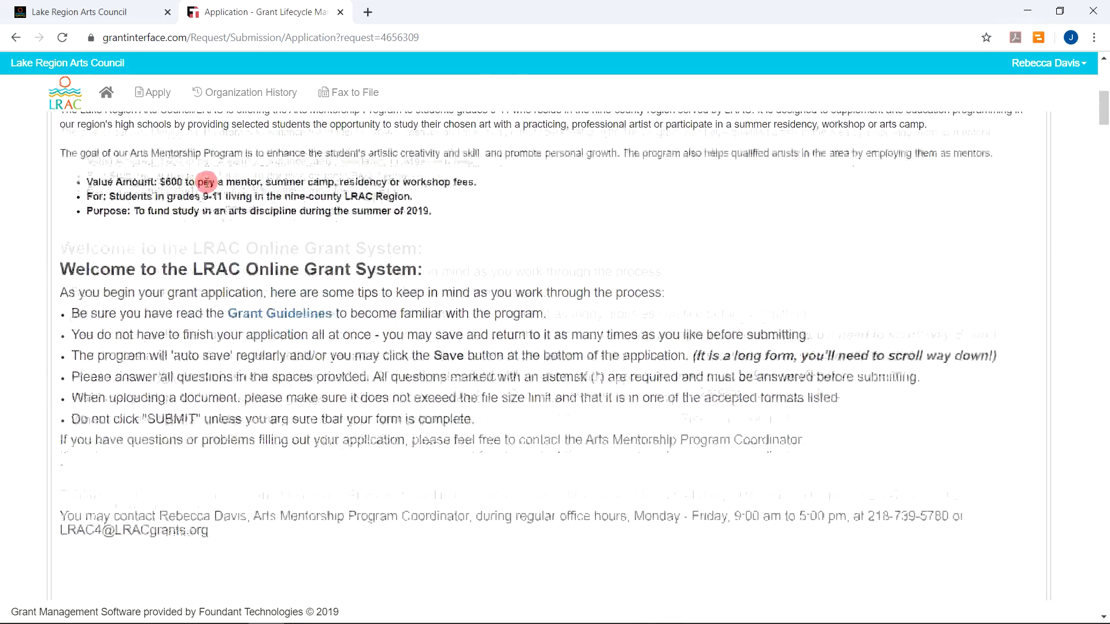
pyautogui.scroll(4, 207, 184)
pyautogui.scroll(1, 207, 180)
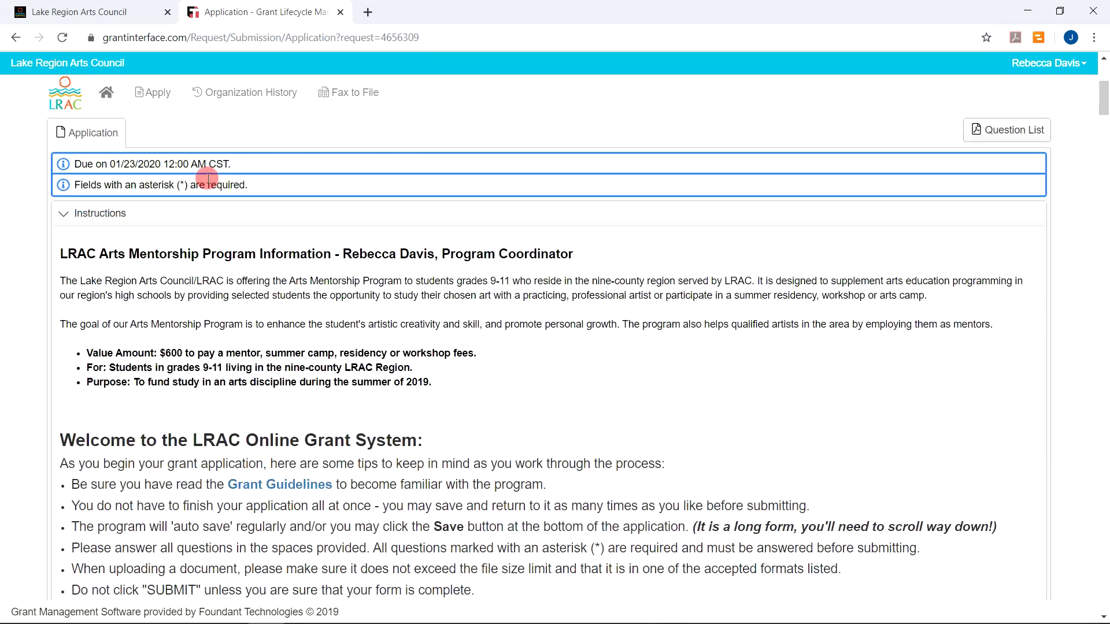
pyautogui.scroll(-4, 207, 178)
pyautogui.scroll(-4, 213, 186)
pyautogui.scroll(-6, 213, 188)
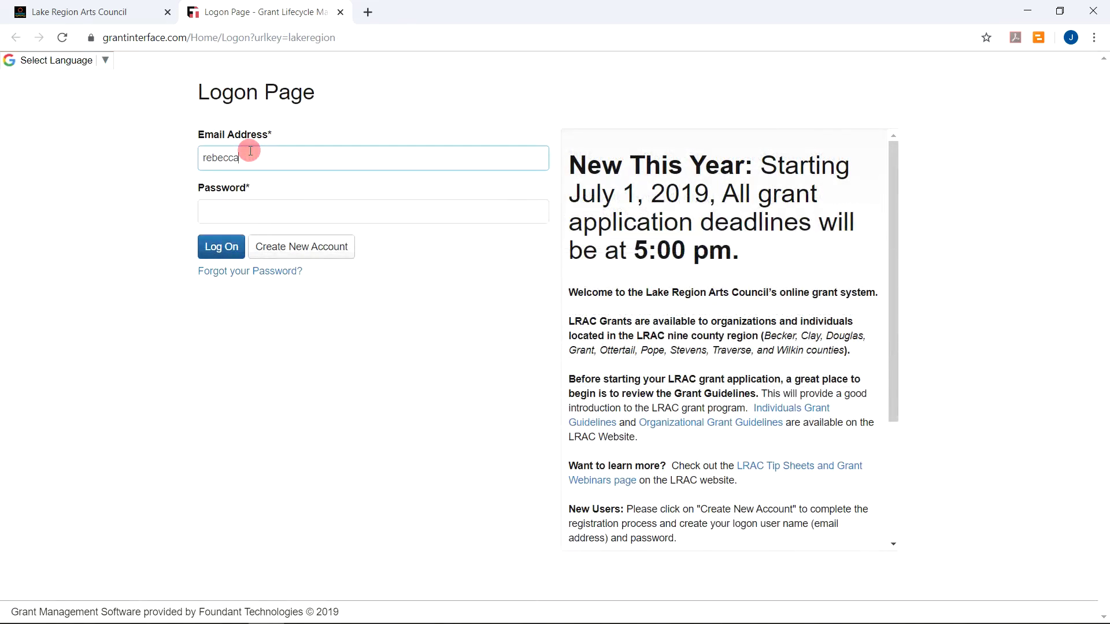
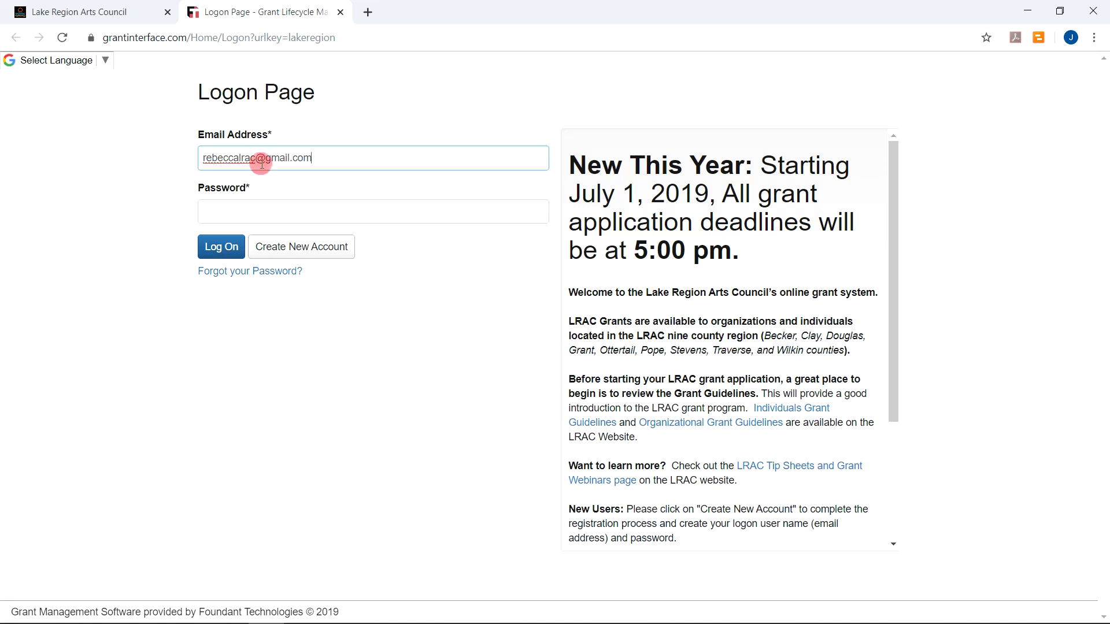
# Enter the applicant's email address and account password on the Logon Page
pyautogui.click(238, 214)
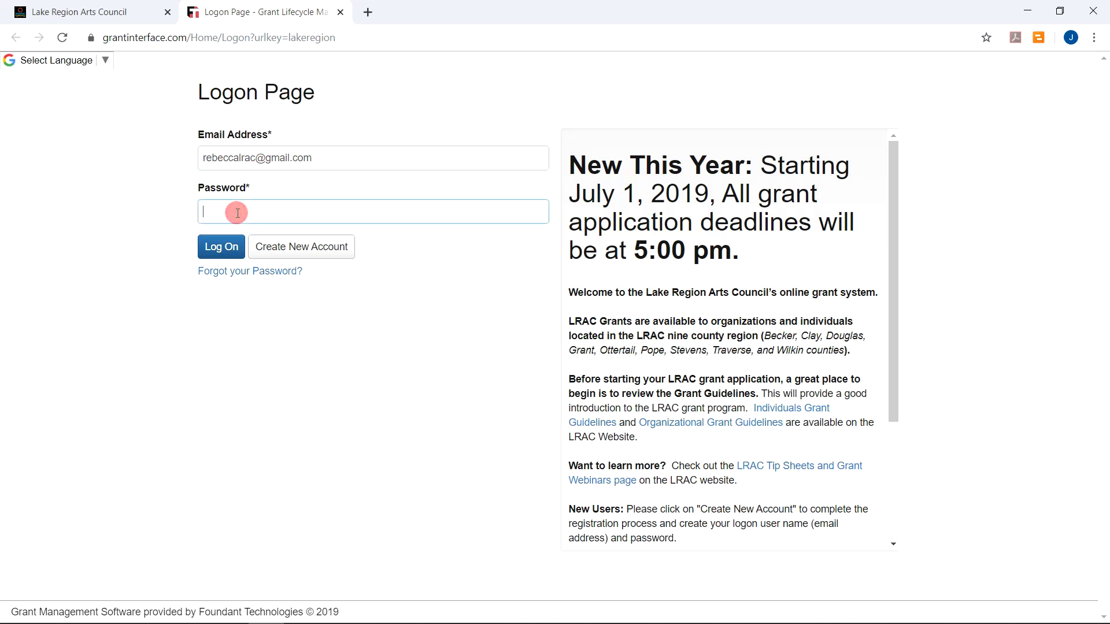
pyautogui.write('•••••••')
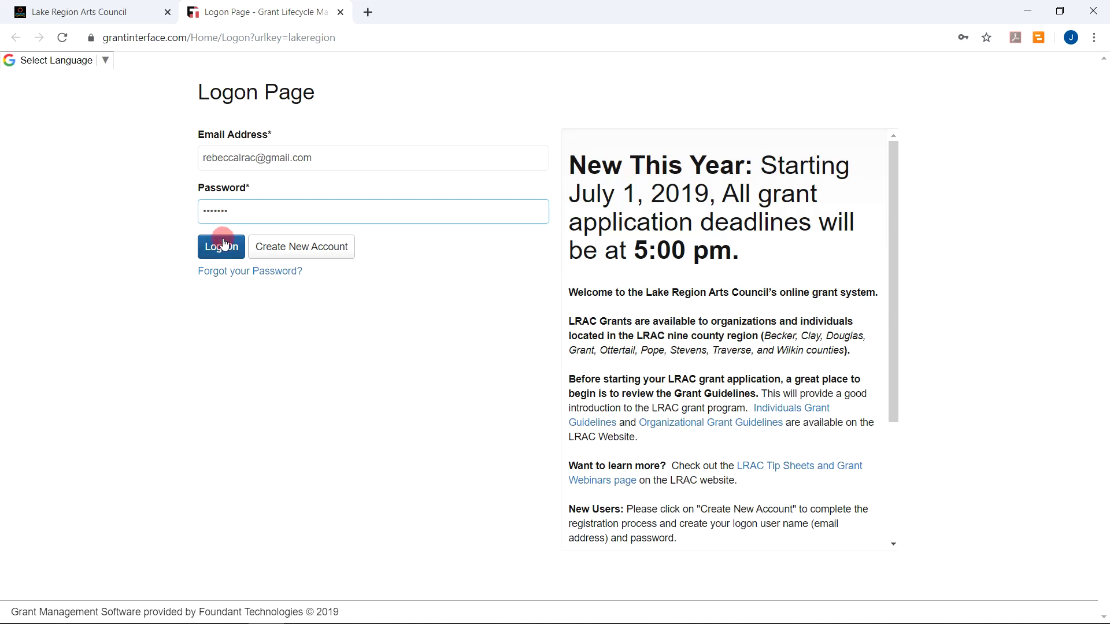